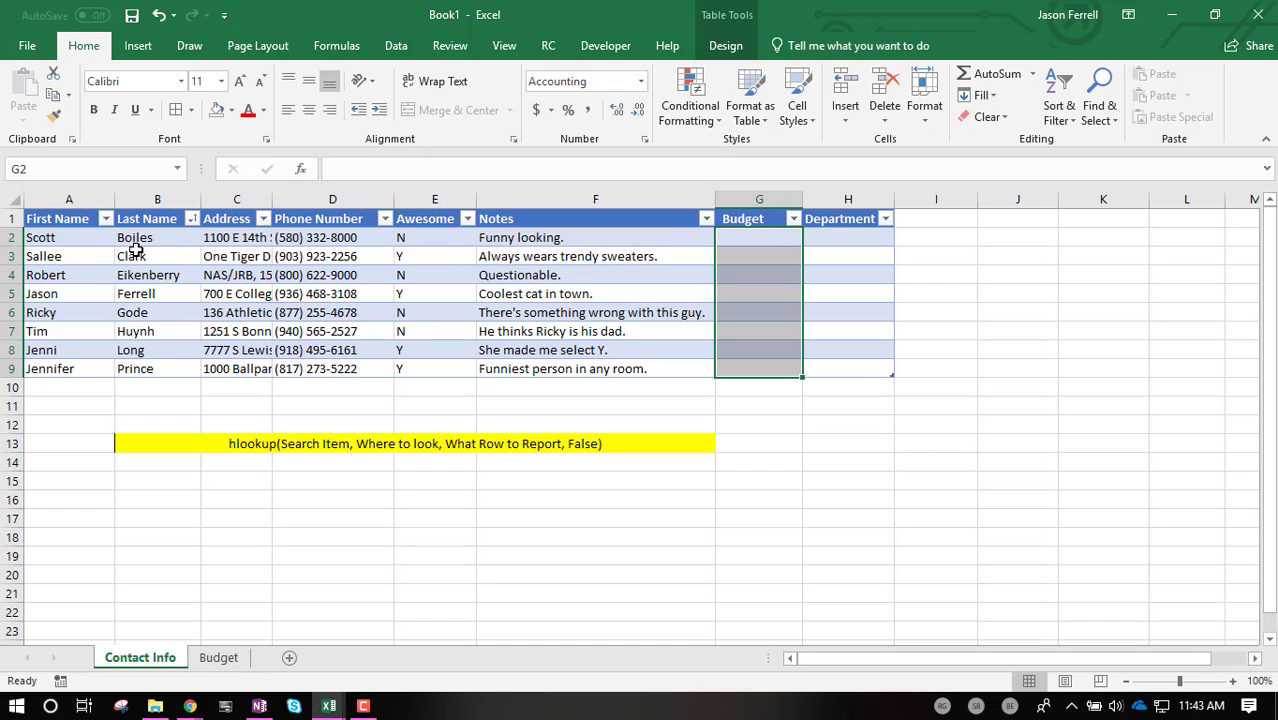
# Step: Copy the last names B2:B9 on the Budget sheet, paste them transposed starting at F1, and auto-fit column L
pyautogui.click(216, 659)
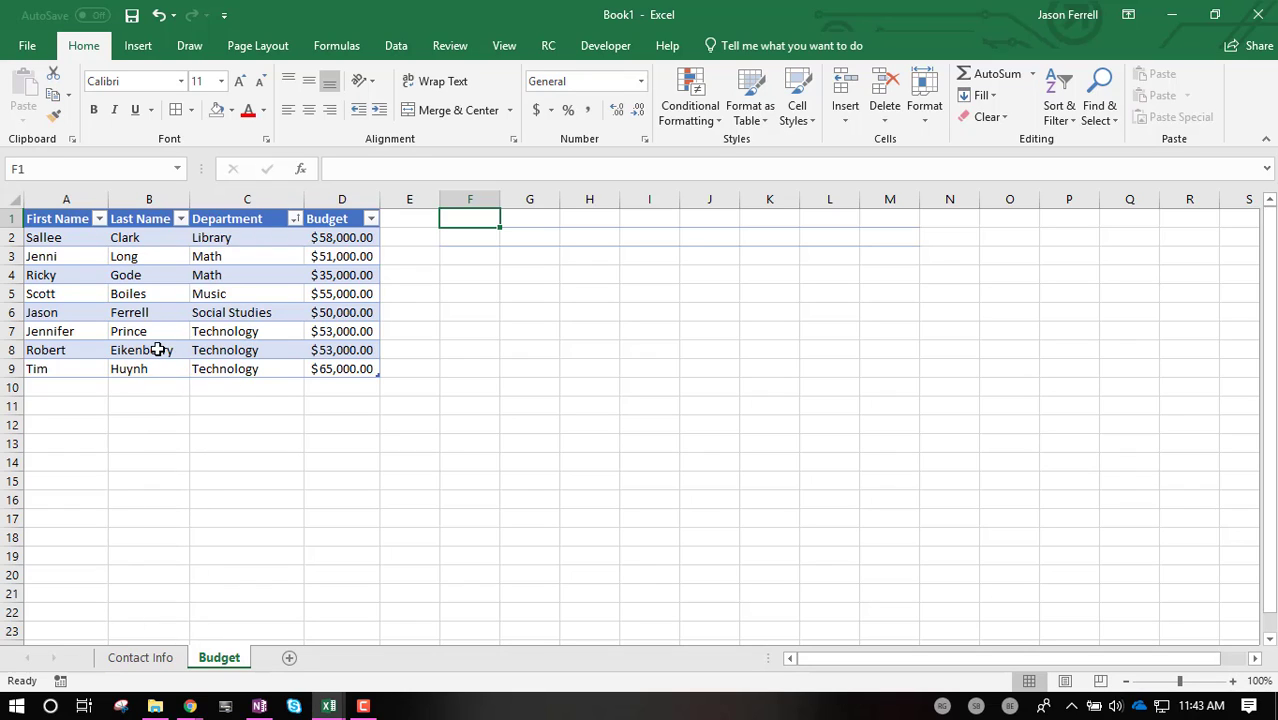
pyautogui.click(150, 660)
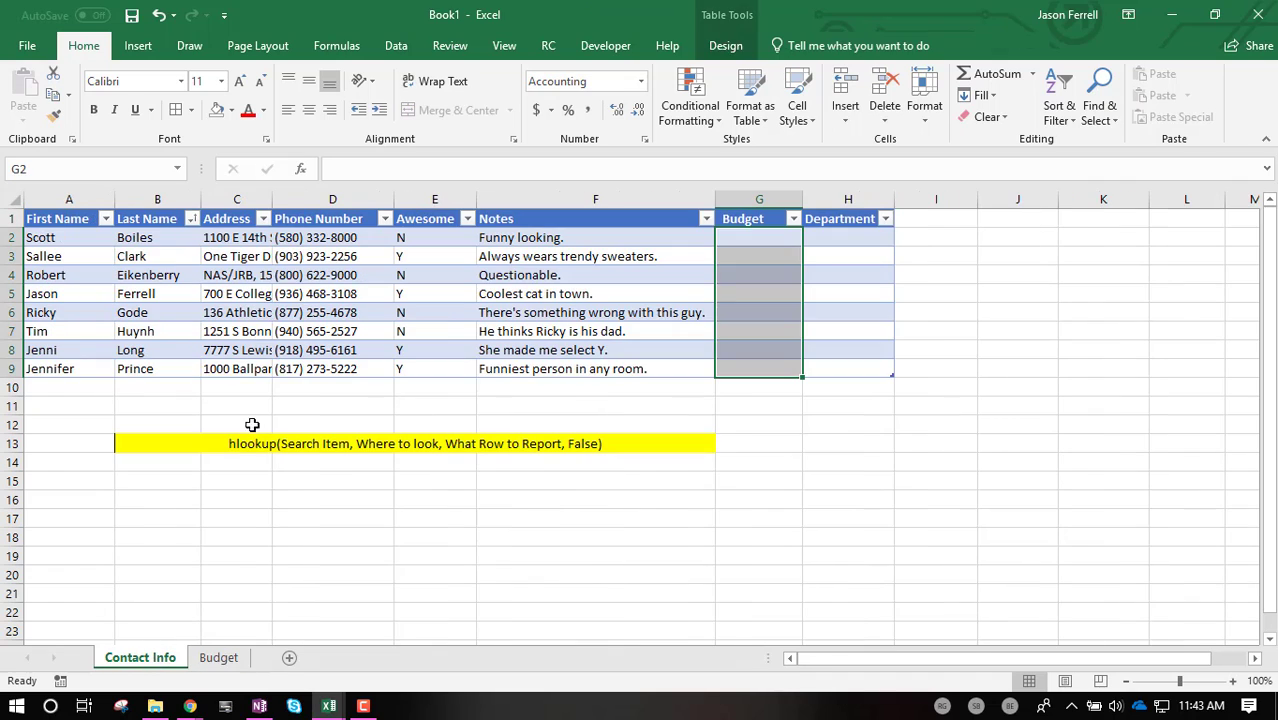
pyautogui.click(222, 660)
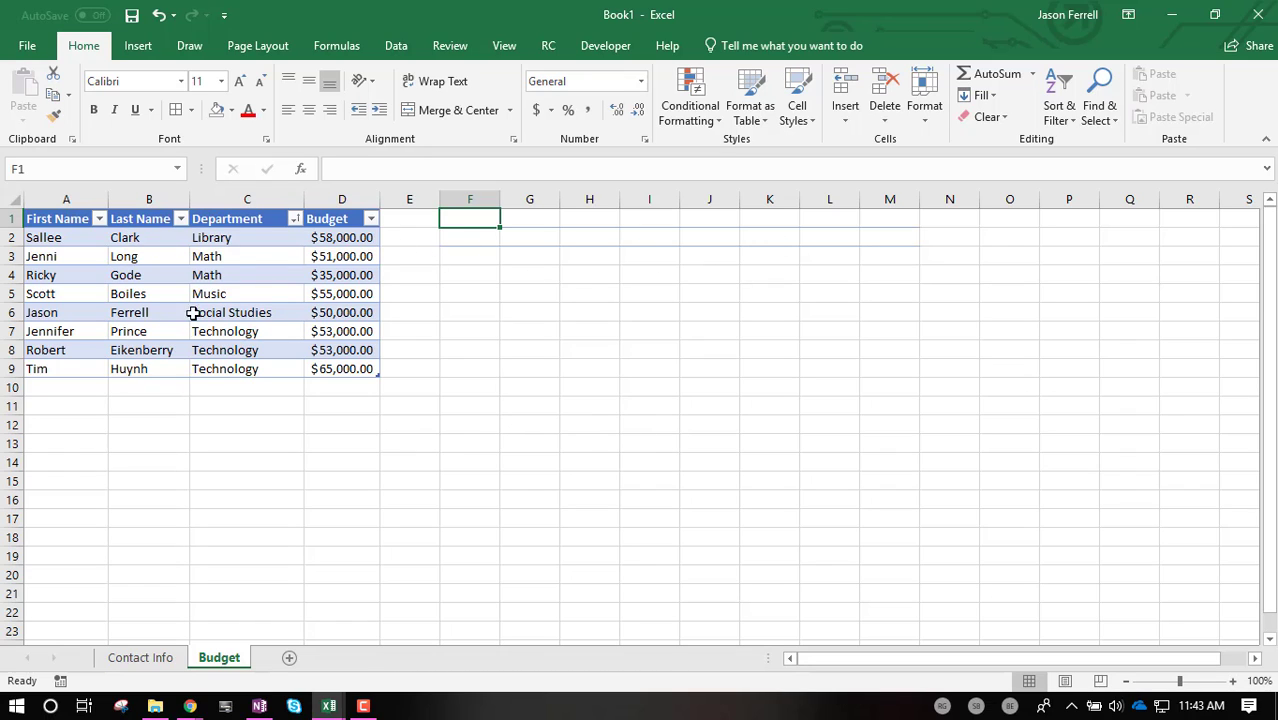
pyautogui.moveTo(163, 237); pyautogui.dragTo(145, 369)
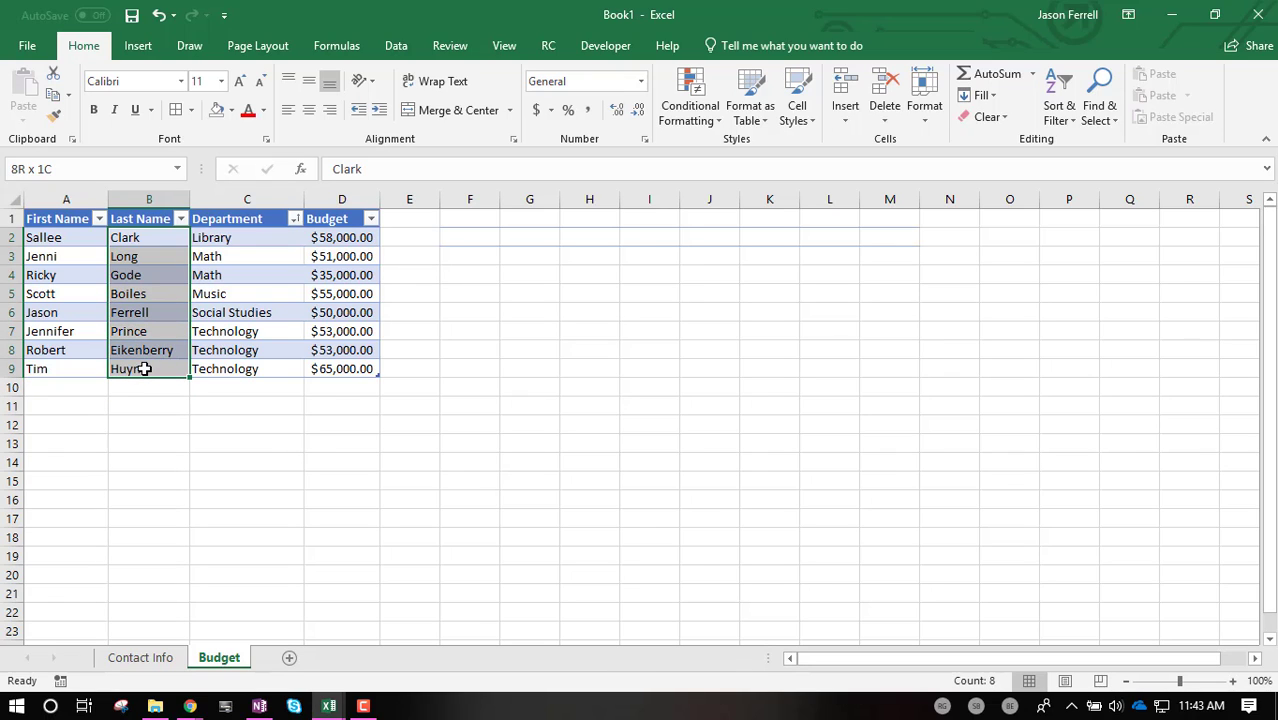
pyautogui.moveTo(145, 369); pyautogui.dragTo(145, 369)
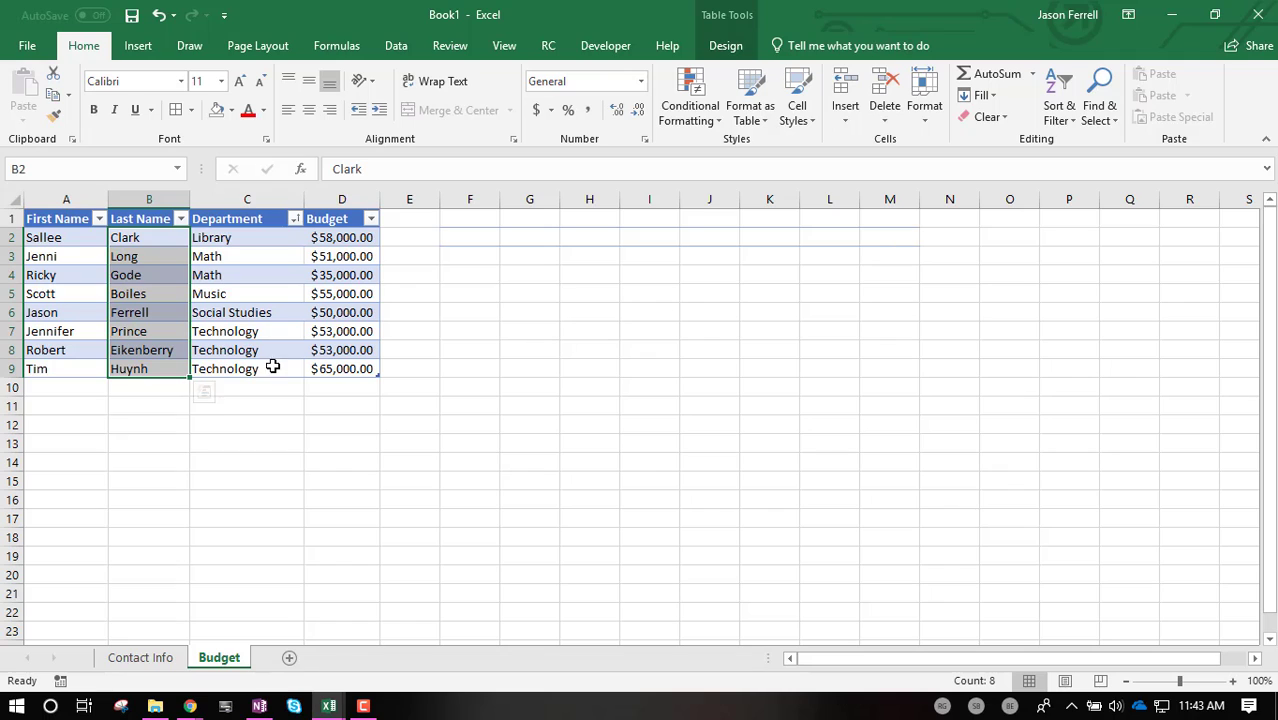
pyautogui.hotkey('ctrl', 'c')
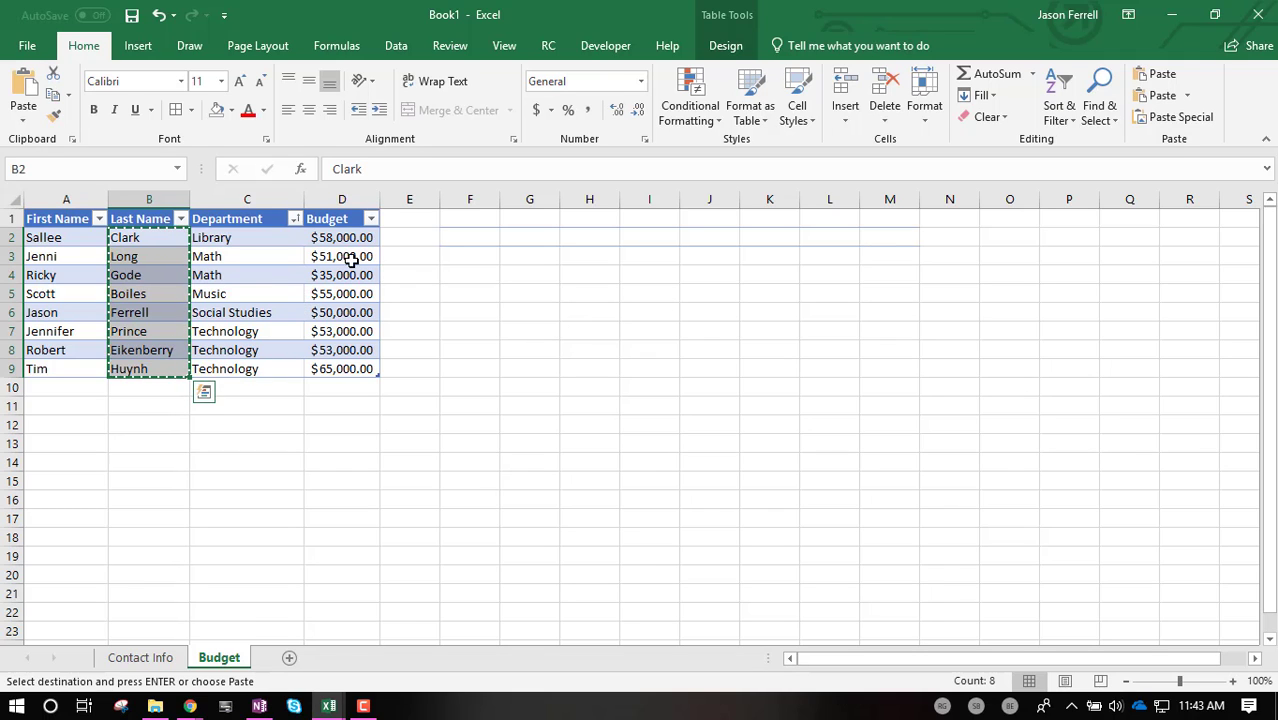
pyautogui.click(484, 218)
pyautogui.rightClick(484, 218)
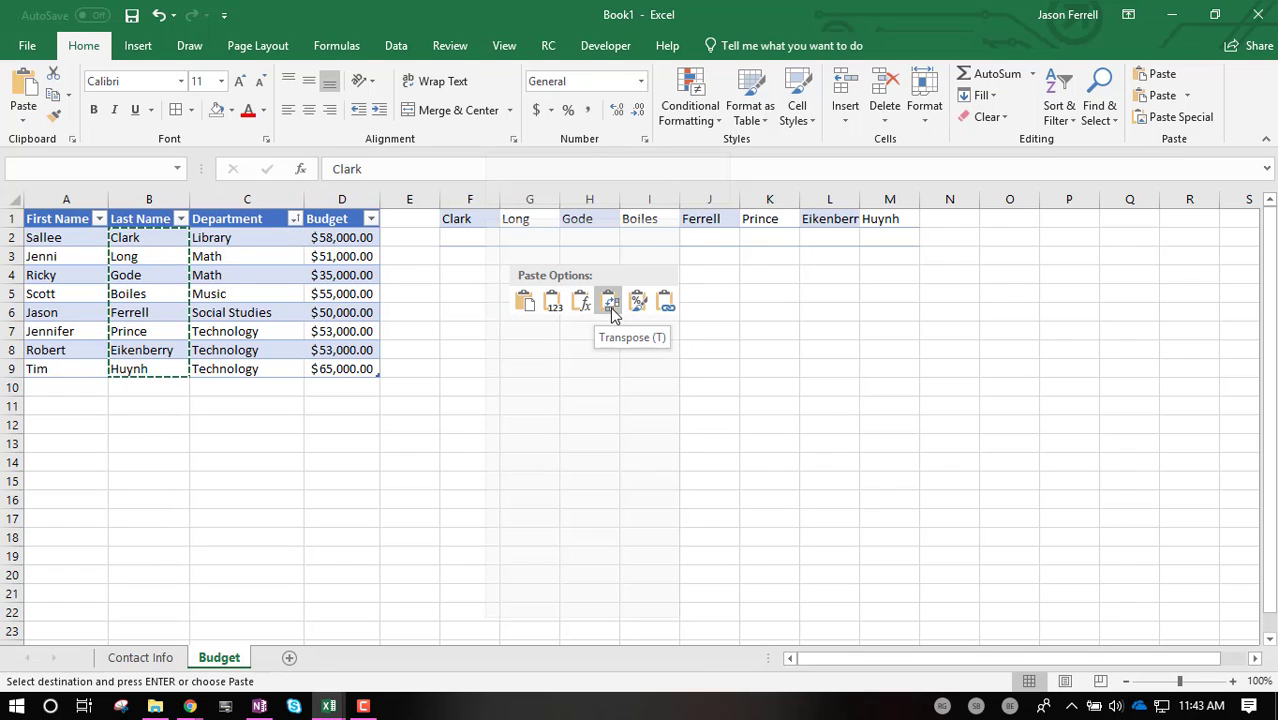
pyautogui.click(611, 304)
pyautogui.doubleClick(860, 199)
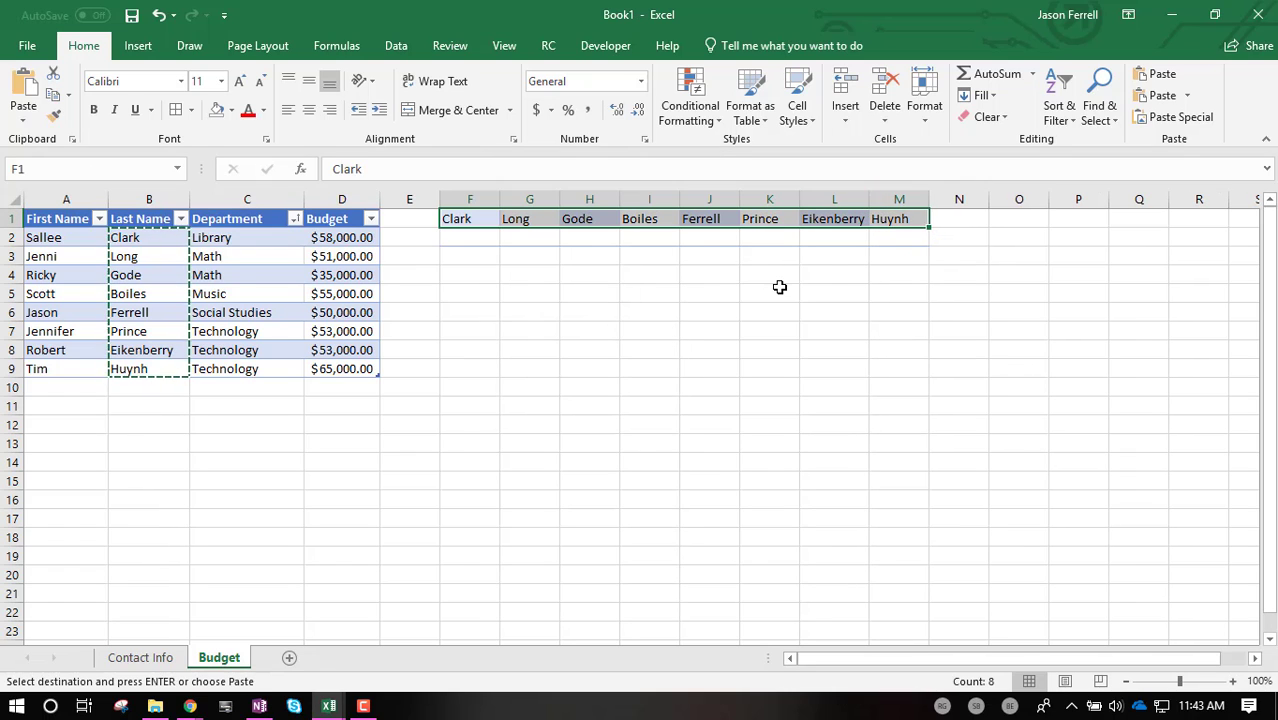
pyautogui.click(779, 287)
pyautogui.moveTo(488, 219); pyautogui.dragTo(650, 218)
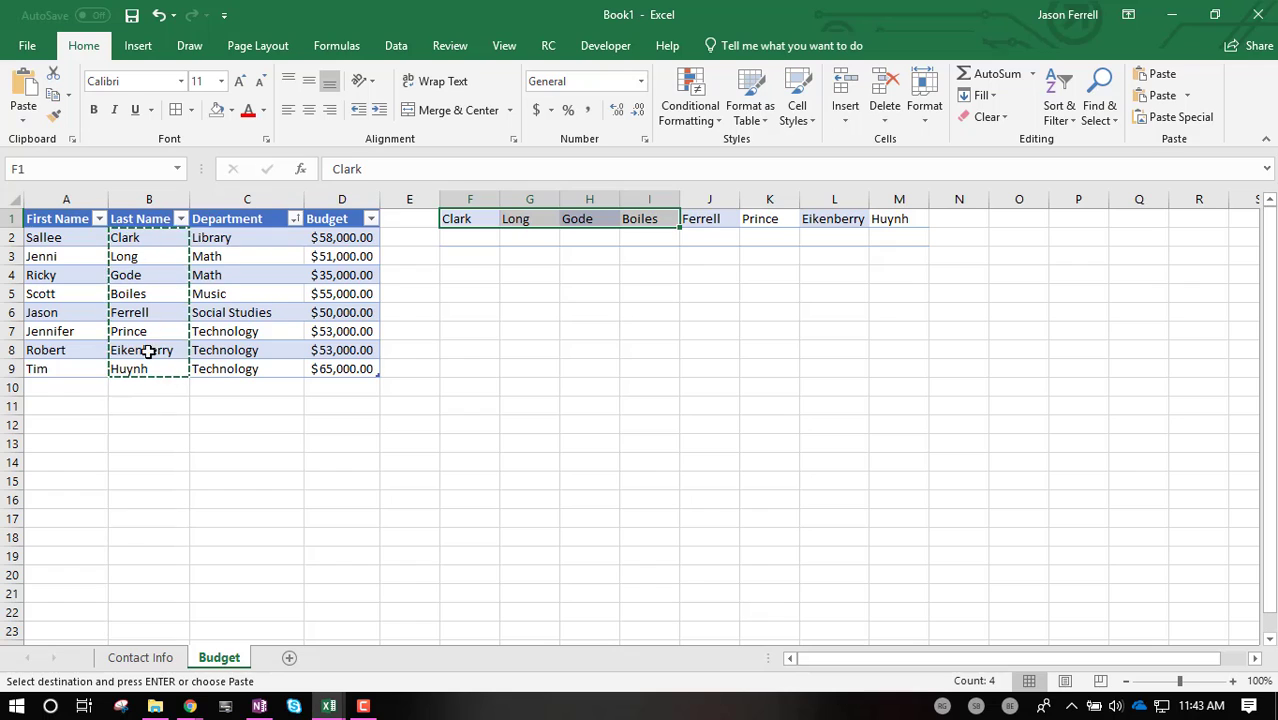
pyautogui.click(651, 292)
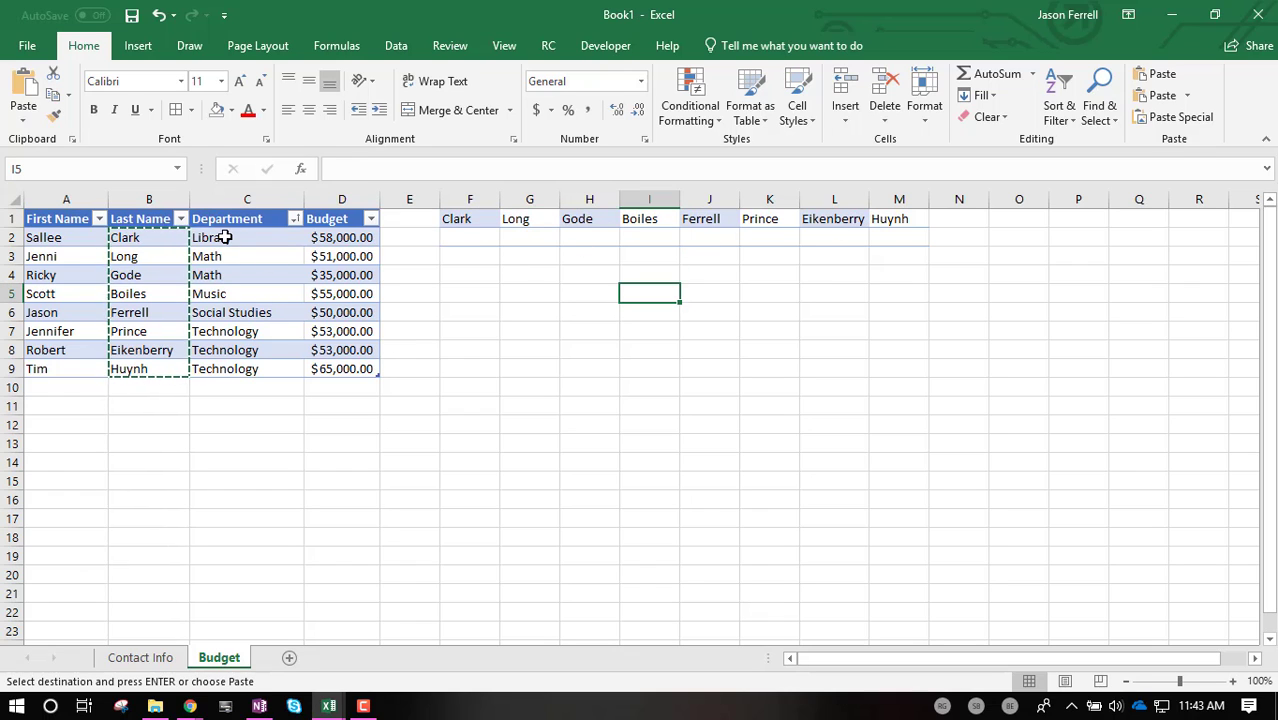
# Step: Copy the departments in C2:C9 and paste them transposed starting at F2, under the last names
pyautogui.moveTo(226, 237); pyautogui.dragTo(257, 364)
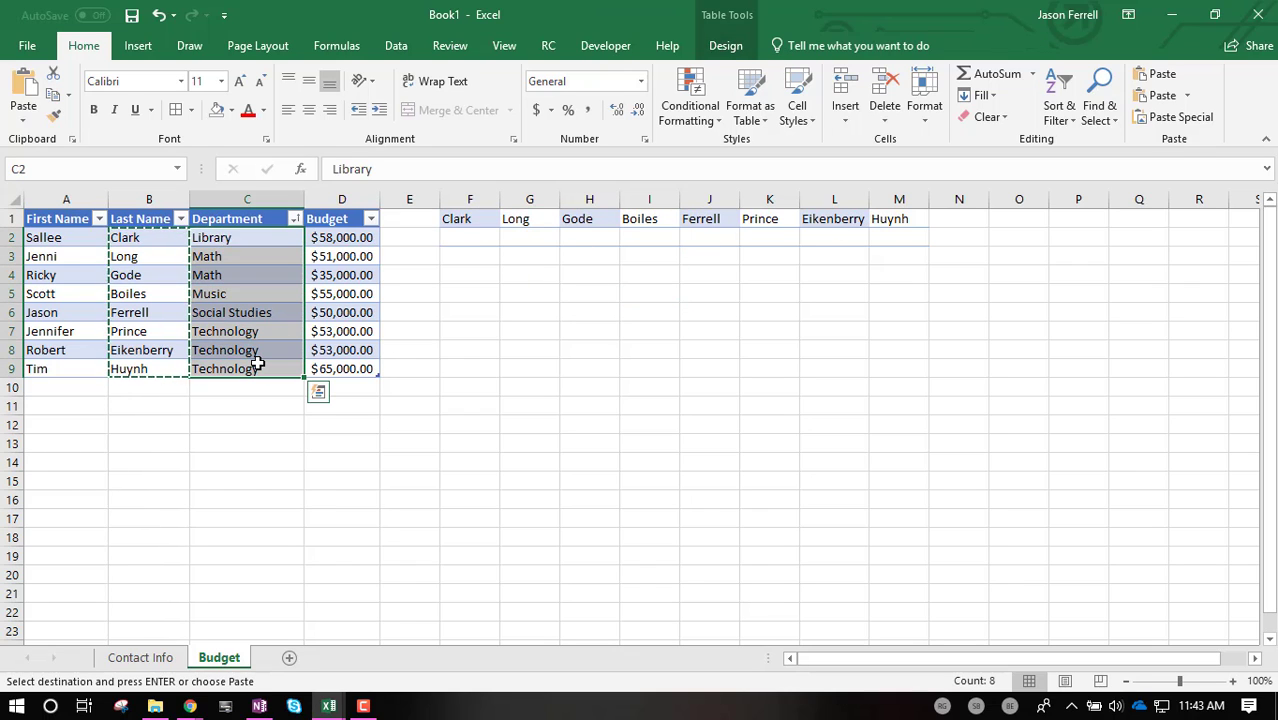
pyautogui.click(470, 239)
pyautogui.rightClick(472, 242)
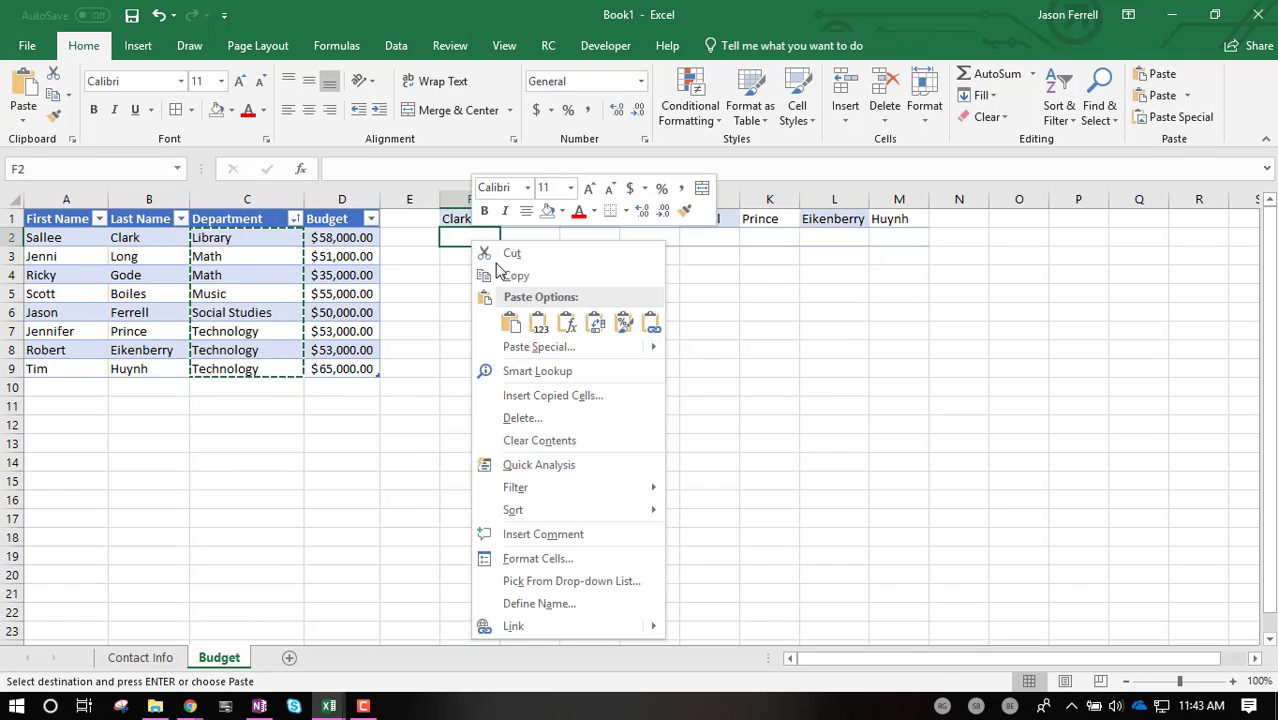
pyautogui.click(595, 322)
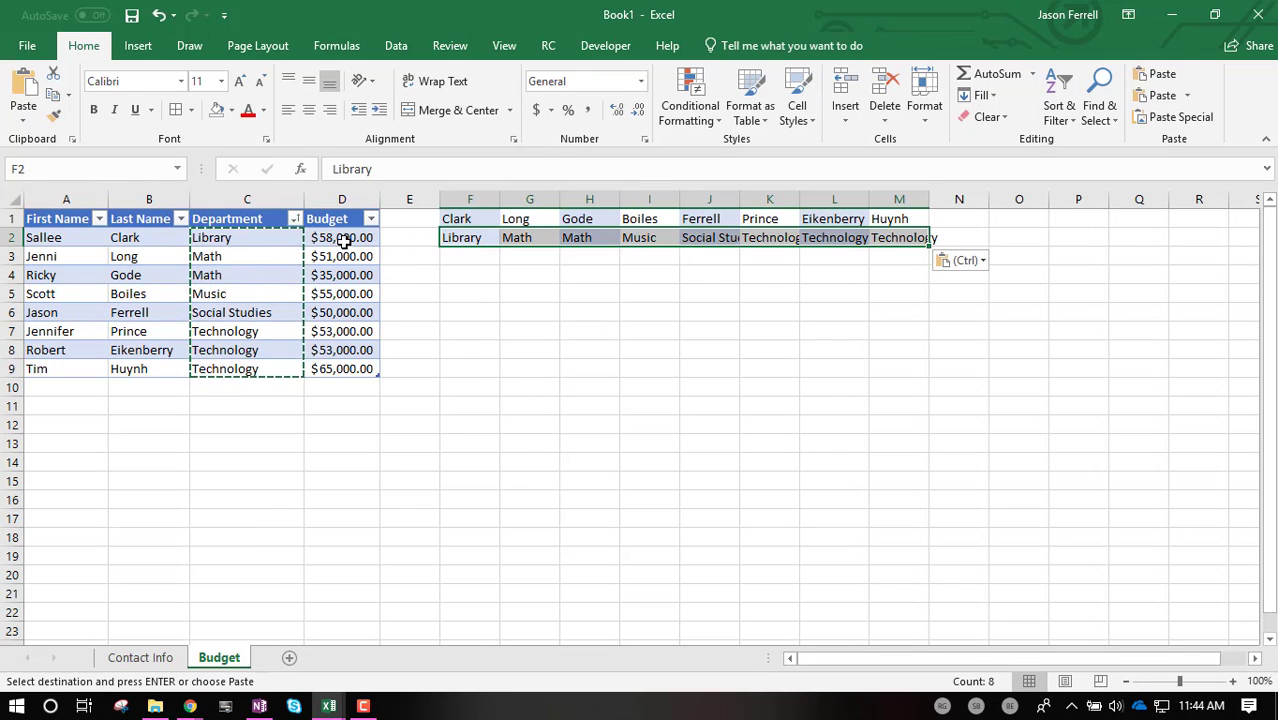
# Step: Copy the budget amounts in D2:D9 and paste them transposed starting at F3
pyautogui.moveTo(343, 241); pyautogui.dragTo(351, 371)
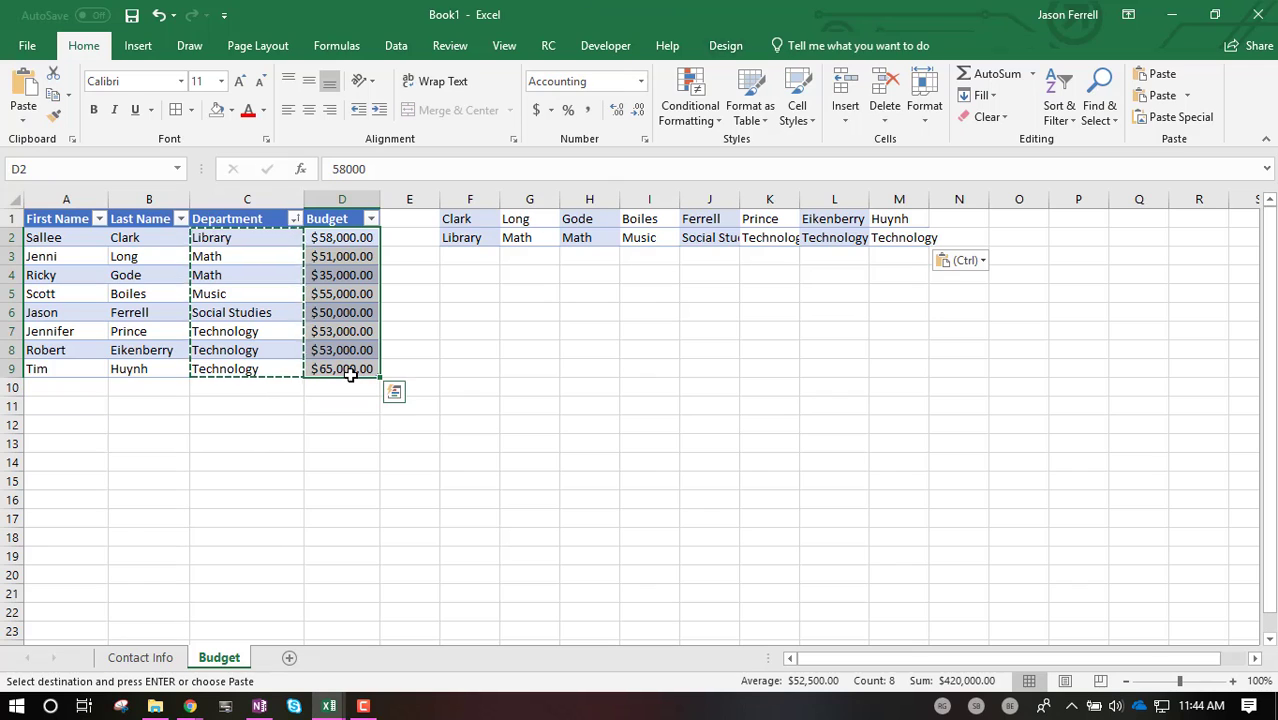
pyautogui.hotkey('ctrl', 'c')
pyautogui.click(463, 253)
pyautogui.rightClick(463, 253)
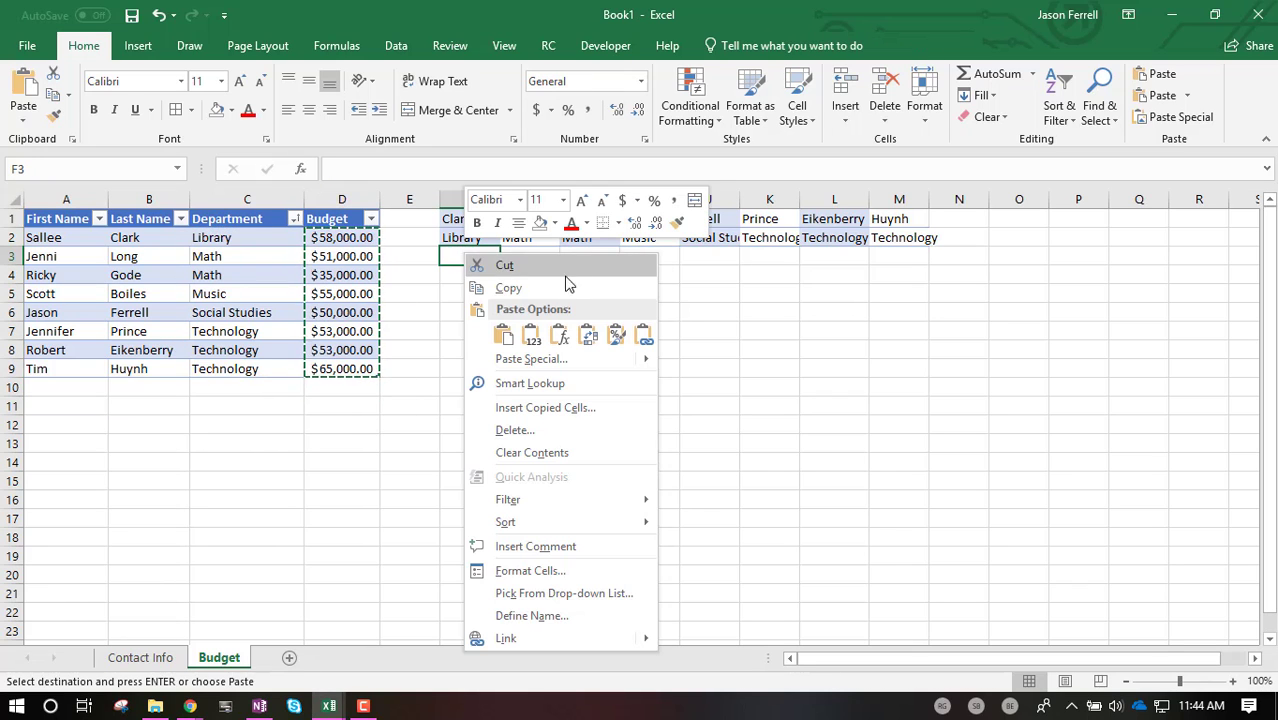
pyautogui.click(580, 334)
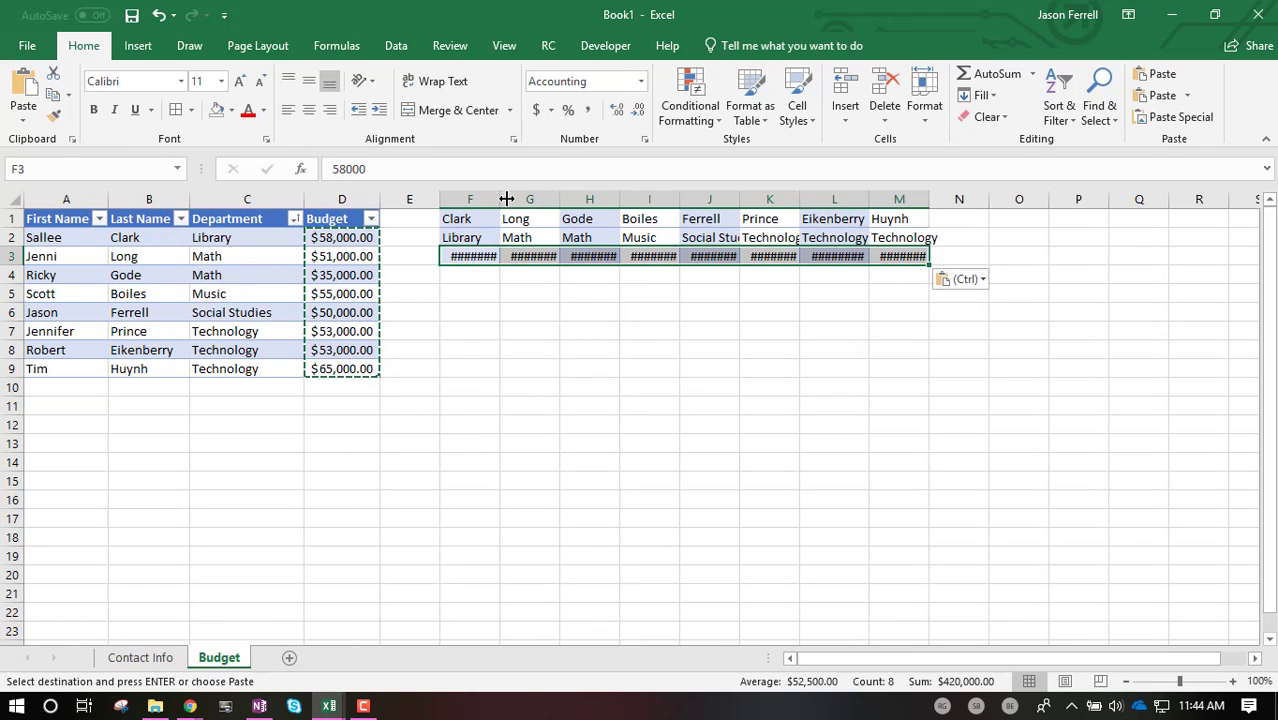
# Step: Auto-fit columns F through M to the width of the transposed data
pyautogui.moveTo(507, 199); pyautogui.dragTo(653, 197)
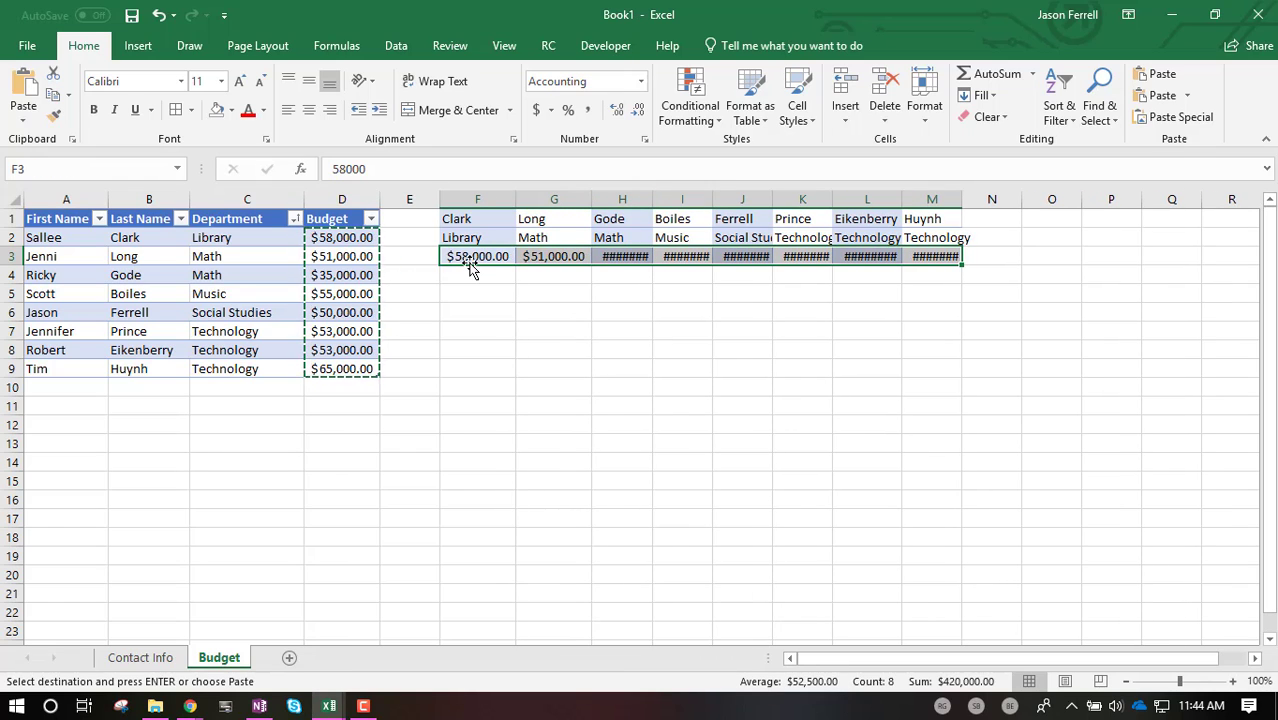
pyautogui.click(467, 199)
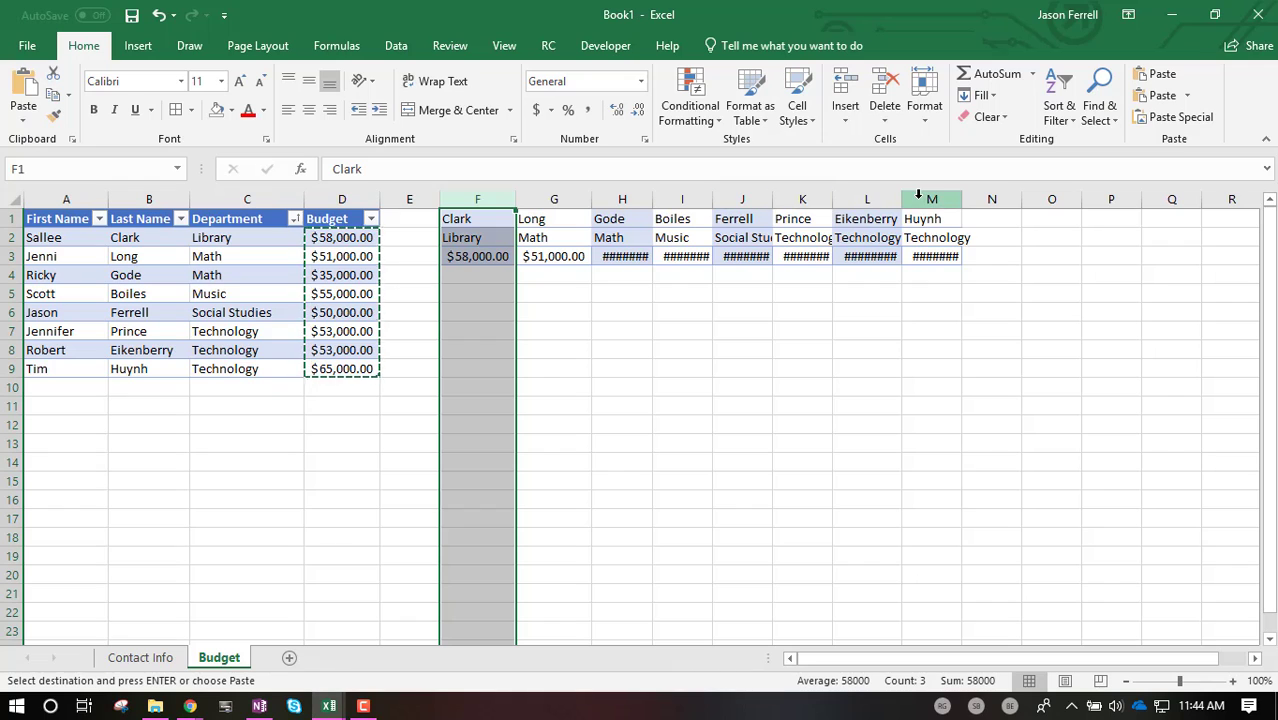
pyautogui.keyDown('shift'); pyautogui.click(920, 195); pyautogui.keyUp('shift')
pyautogui.doubleClick(962, 199)
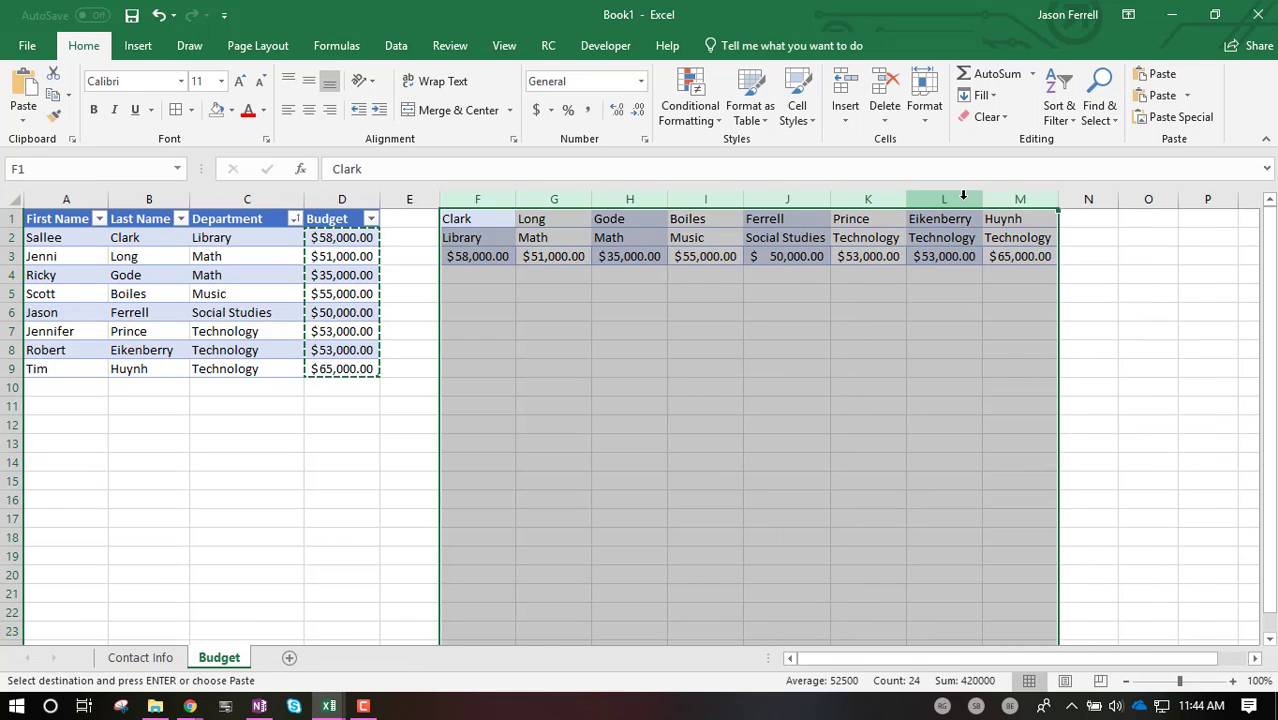
pyautogui.click(816, 295)
# Step: Convert the transposed range F1:M3 into a table with headers
pyautogui.moveTo(478, 220); pyautogui.dragTo(1040, 257)
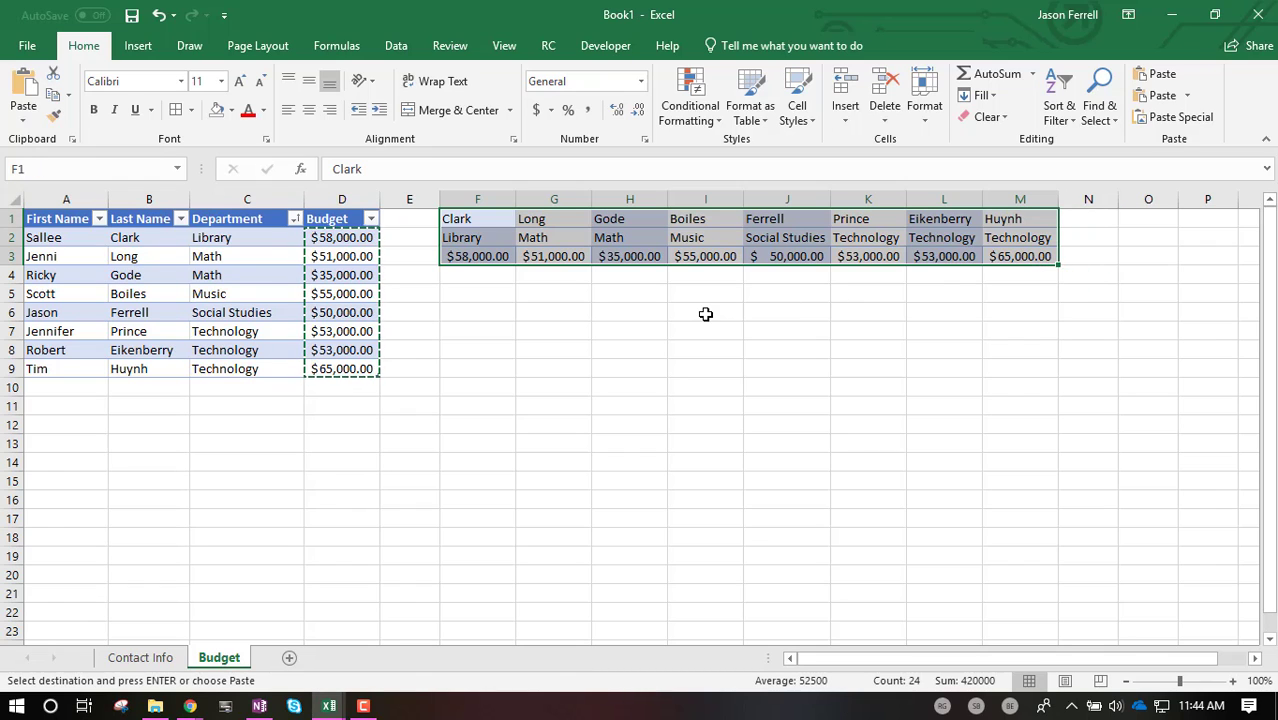
pyautogui.hotkey('ctrl', 't')
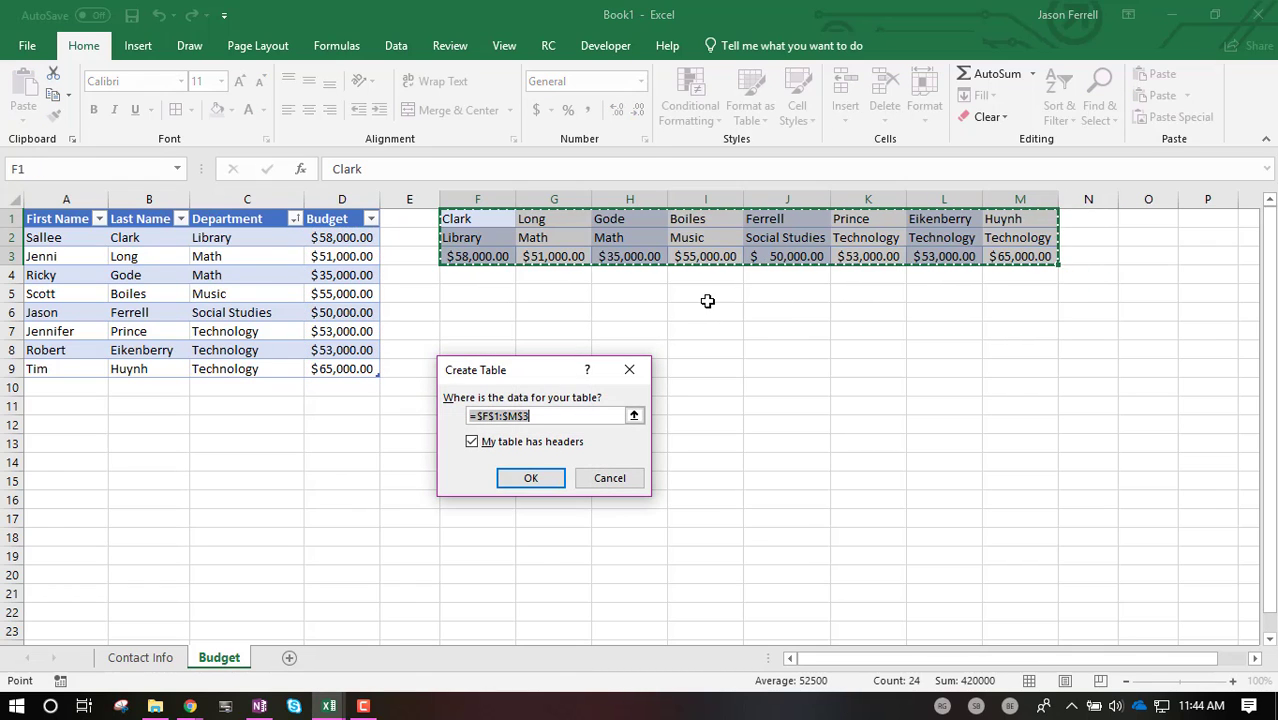
pyautogui.click(527, 480)
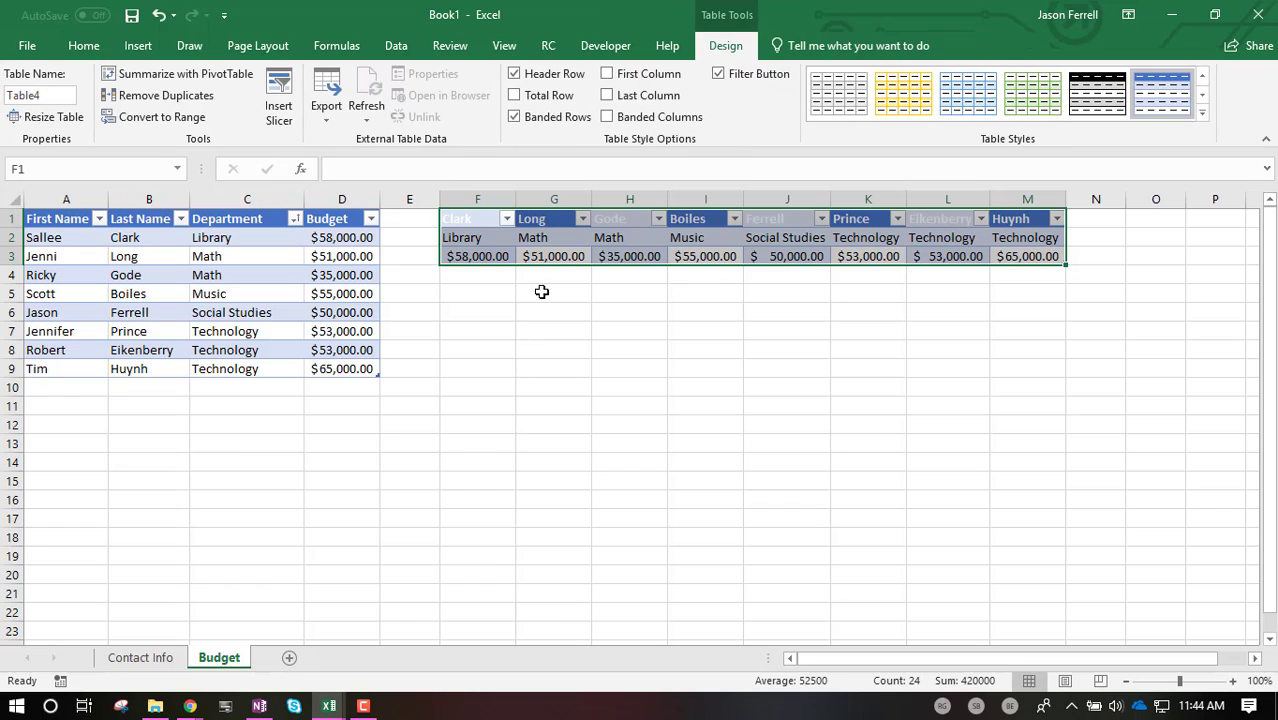
# Step: Name the new horizontal table DeptBudget2 and check the name of the original vertical table
pyautogui.click(26, 95)
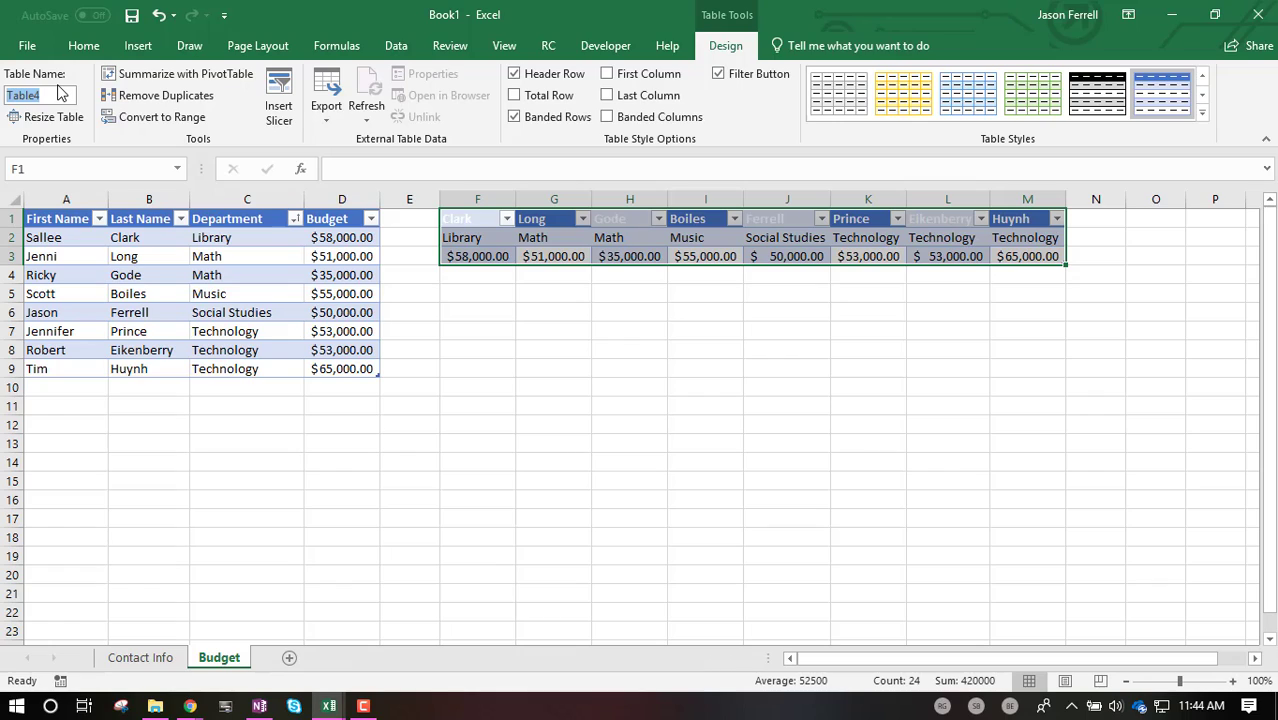
pyautogui.write('DeptBudget2')
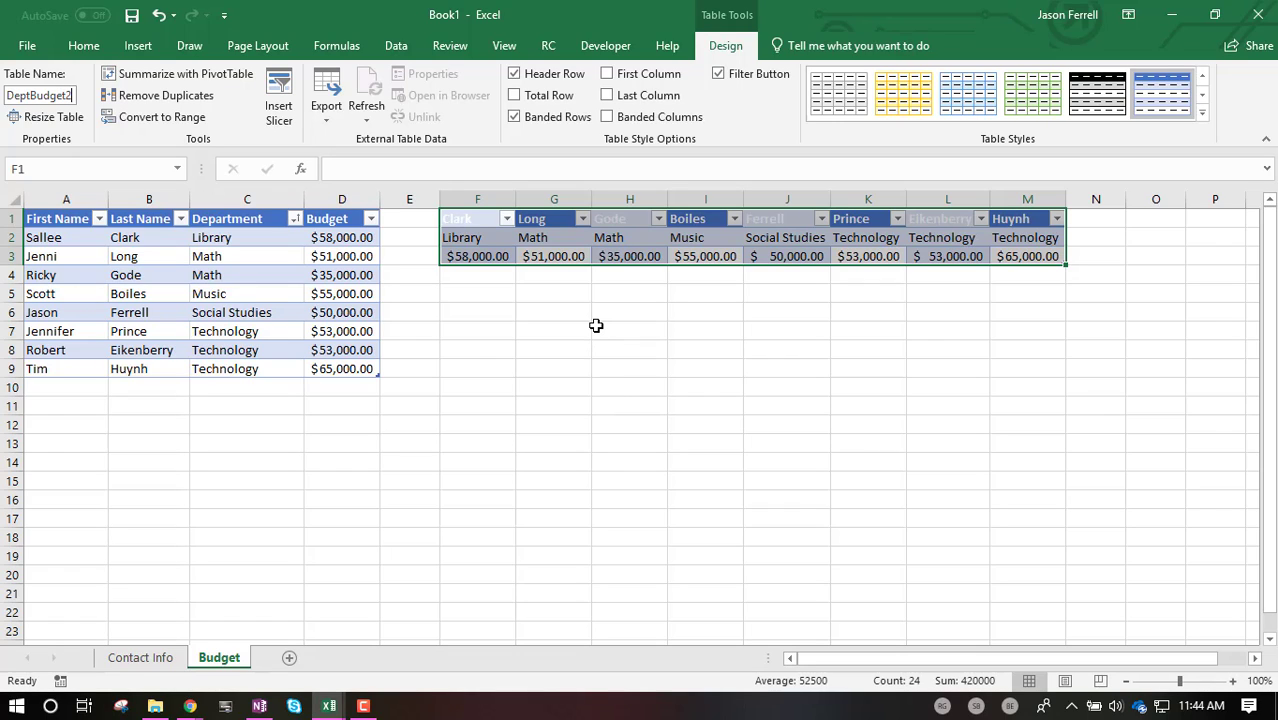
pyautogui.press('Return')
pyautogui.click(559, 331)
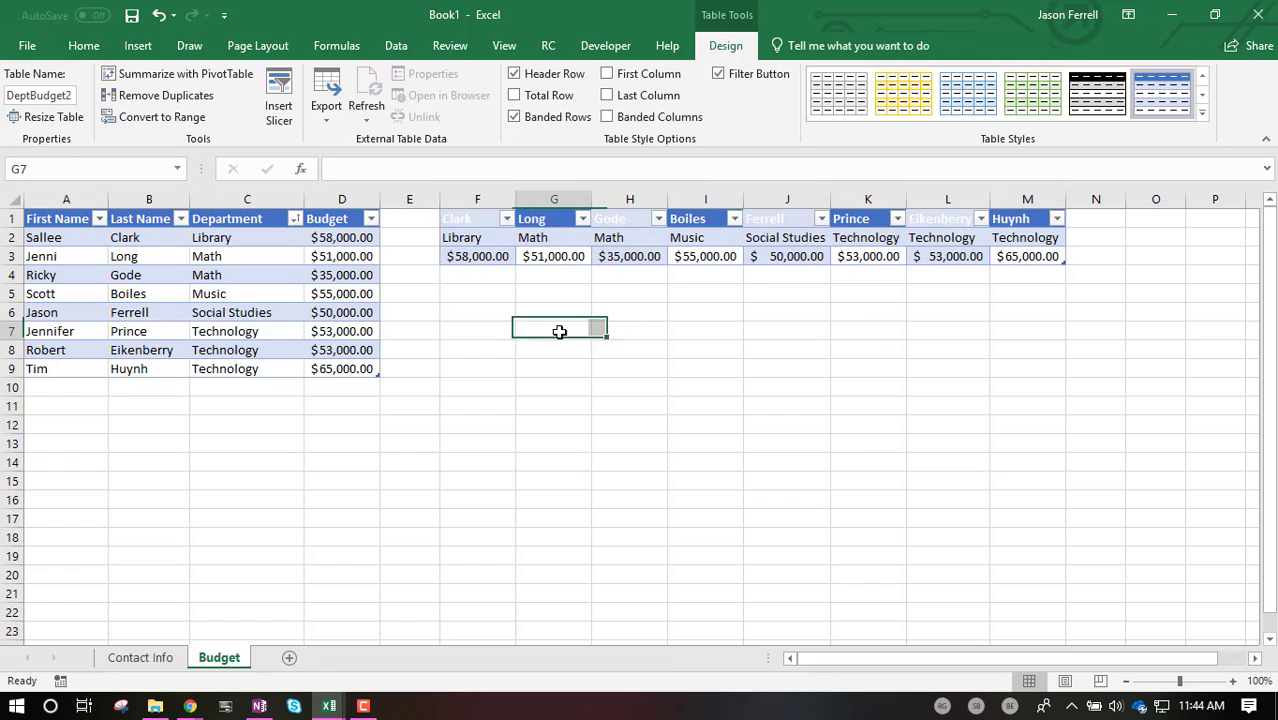
pyautogui.click(262, 238)
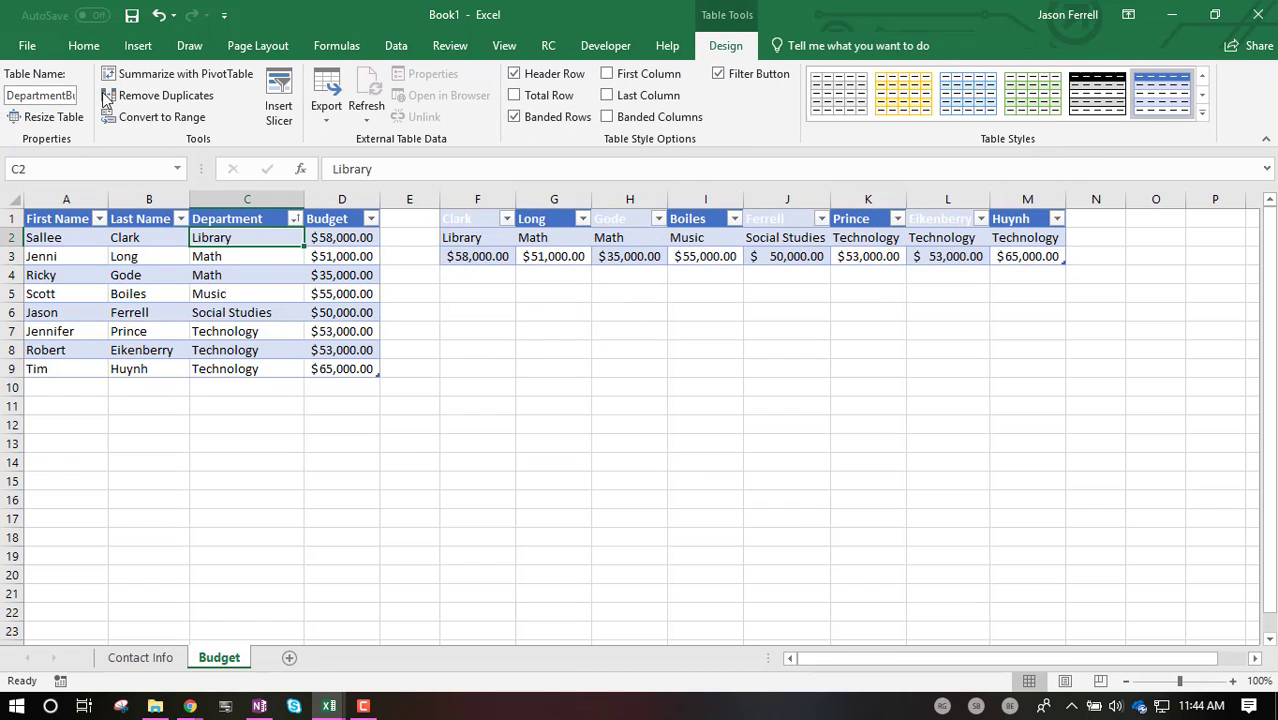
# Step: Remove the leftover cell fill from the whole horizontal table F1:M3 by setting it to No Fill
pyautogui.click(488, 221)
pyautogui.moveTo(469, 221); pyautogui.dragTo(1004, 217)
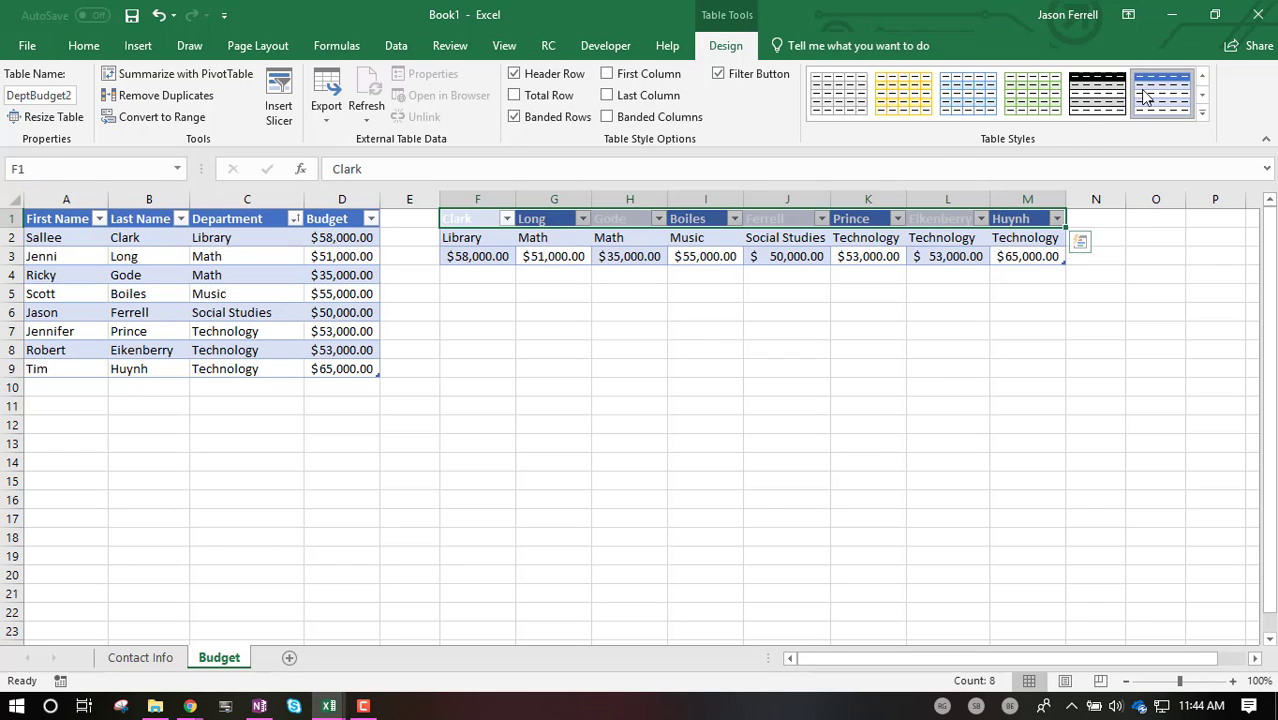
pyautogui.click(606, 273)
pyautogui.moveTo(442, 217); pyautogui.dragTo(852, 252)
pyautogui.click(84, 46)
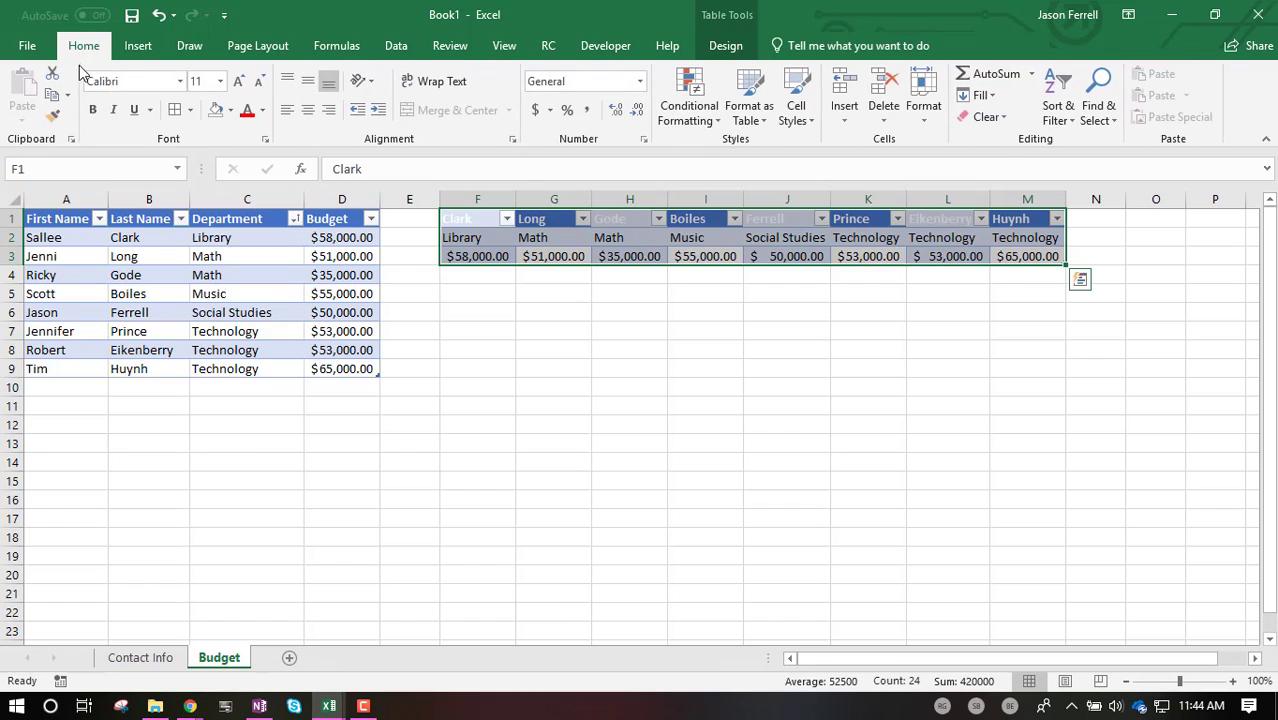
pyautogui.click(230, 110)
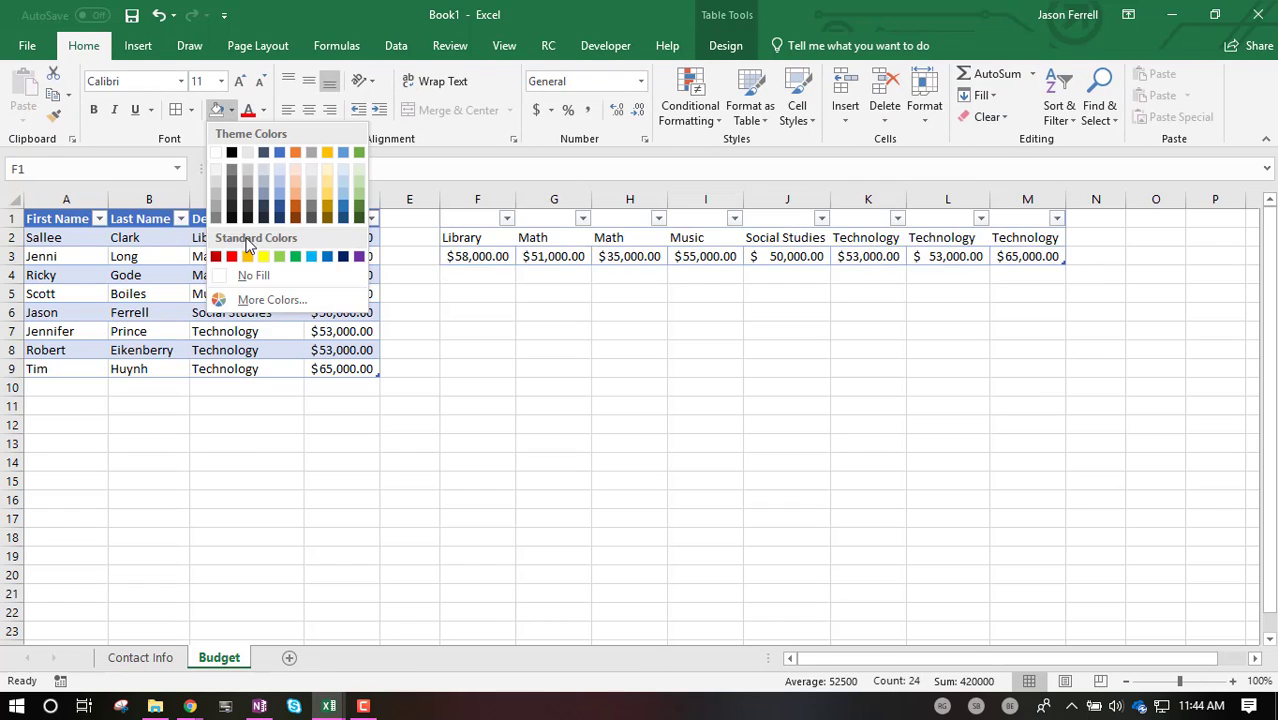
pyautogui.click(252, 276)
pyautogui.click(632, 290)
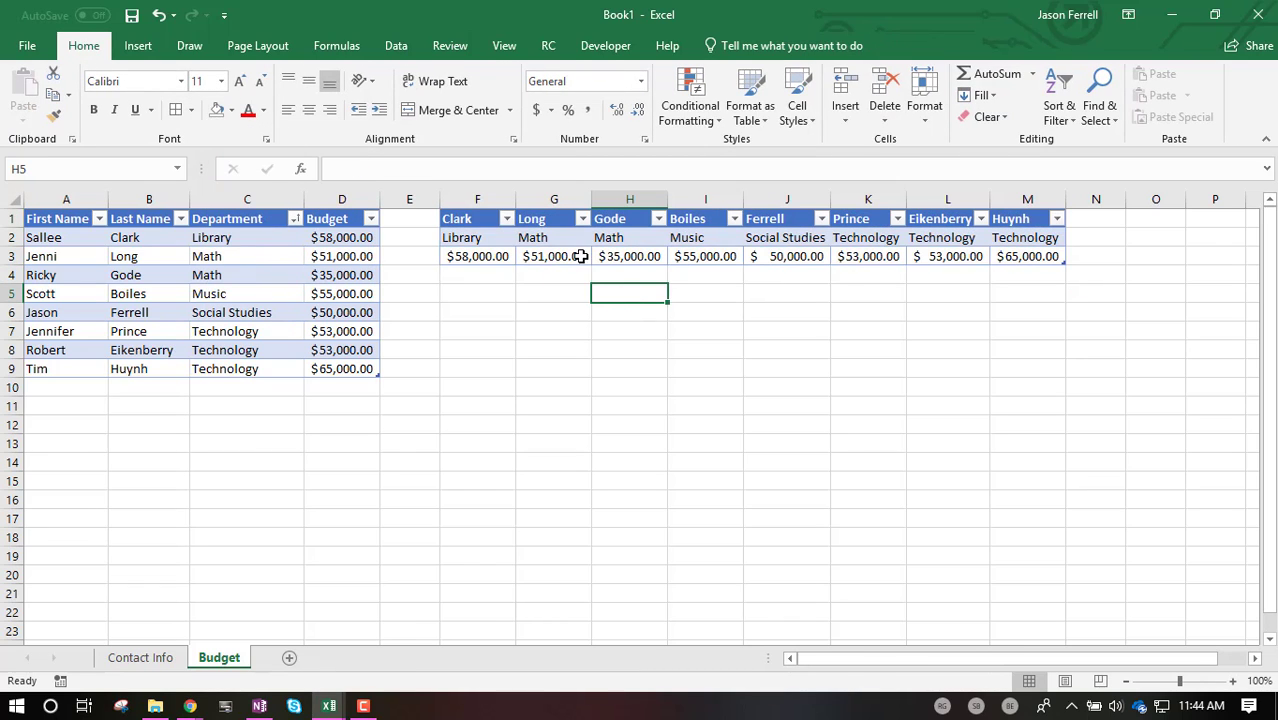
pyautogui.moveTo(450, 220); pyautogui.dragTo(1018, 265)
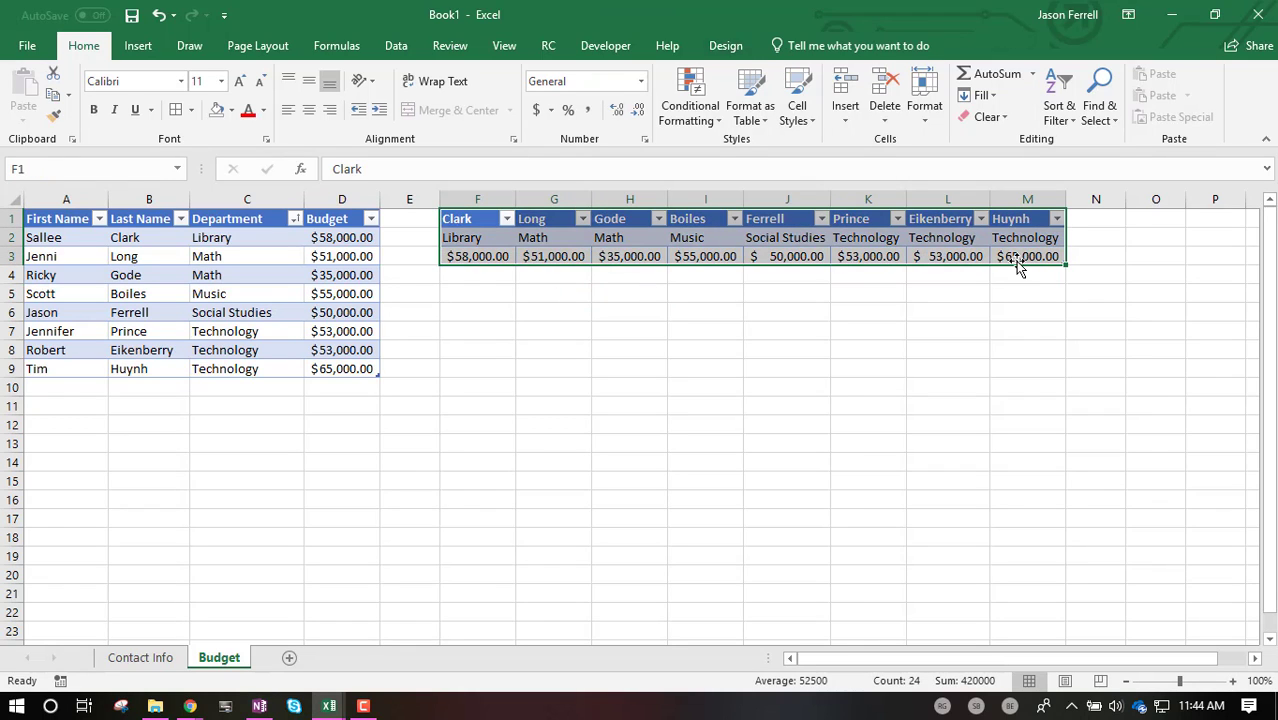
pyautogui.click(477, 222)
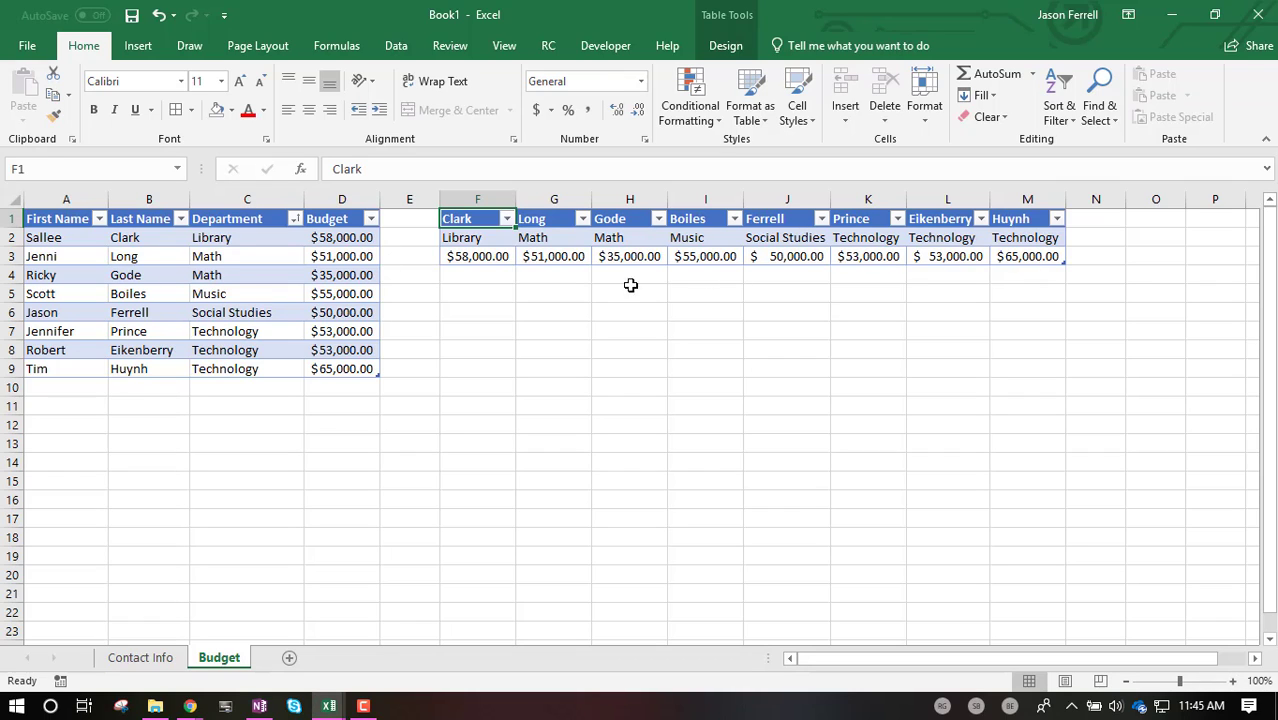
pyautogui.moveTo(493, 220); pyautogui.dragTo(1041, 254)
pyautogui.click(686, 291)
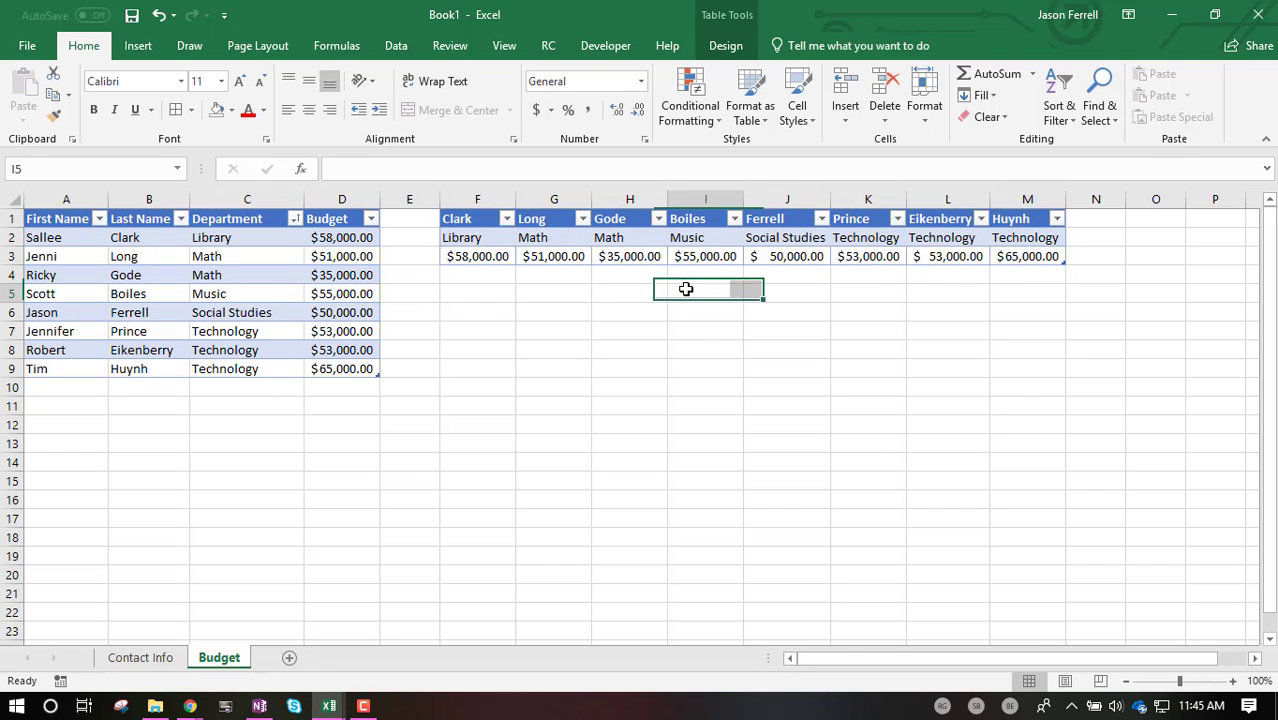
# Step: On the Contact Info sheet, begin an HLOOKUP formula in Budget cell G2 with the row's Last Name as the lookup value
pyautogui.click(140, 657)
pyautogui.click(752, 275)
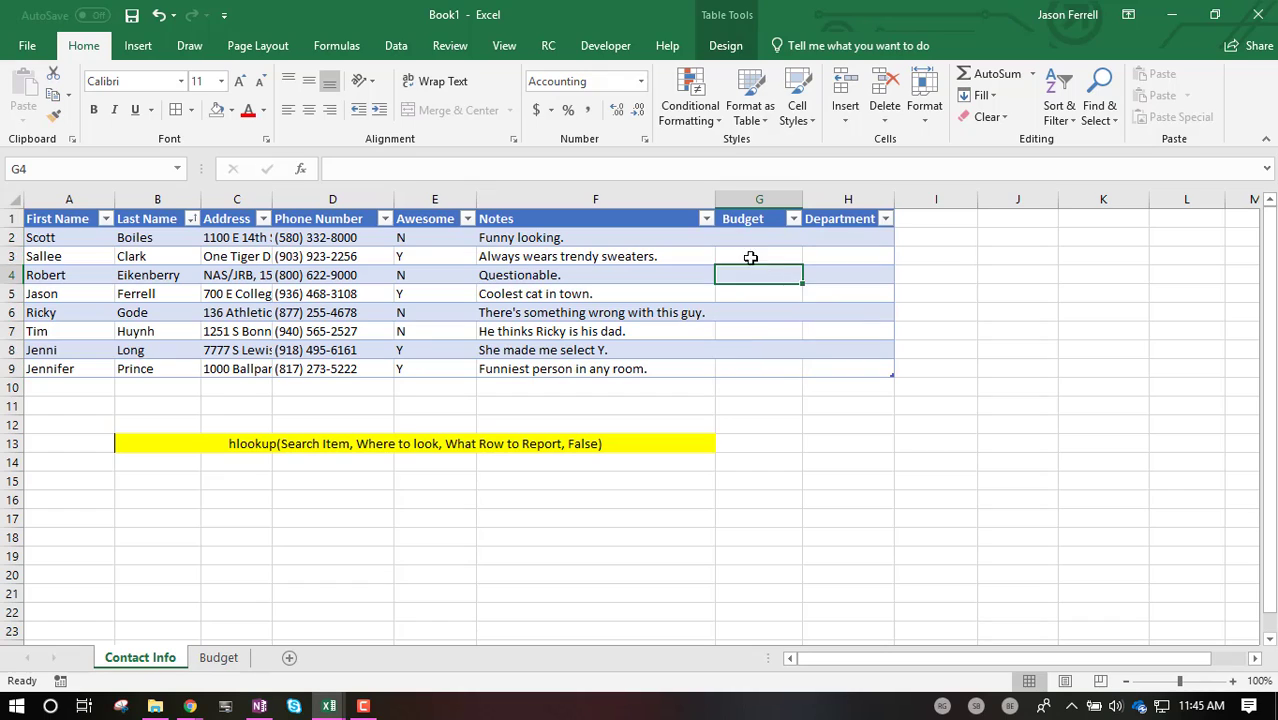
pyautogui.click(742, 240)
pyautogui.doubleClick(740, 245)
pyautogui.write('=')
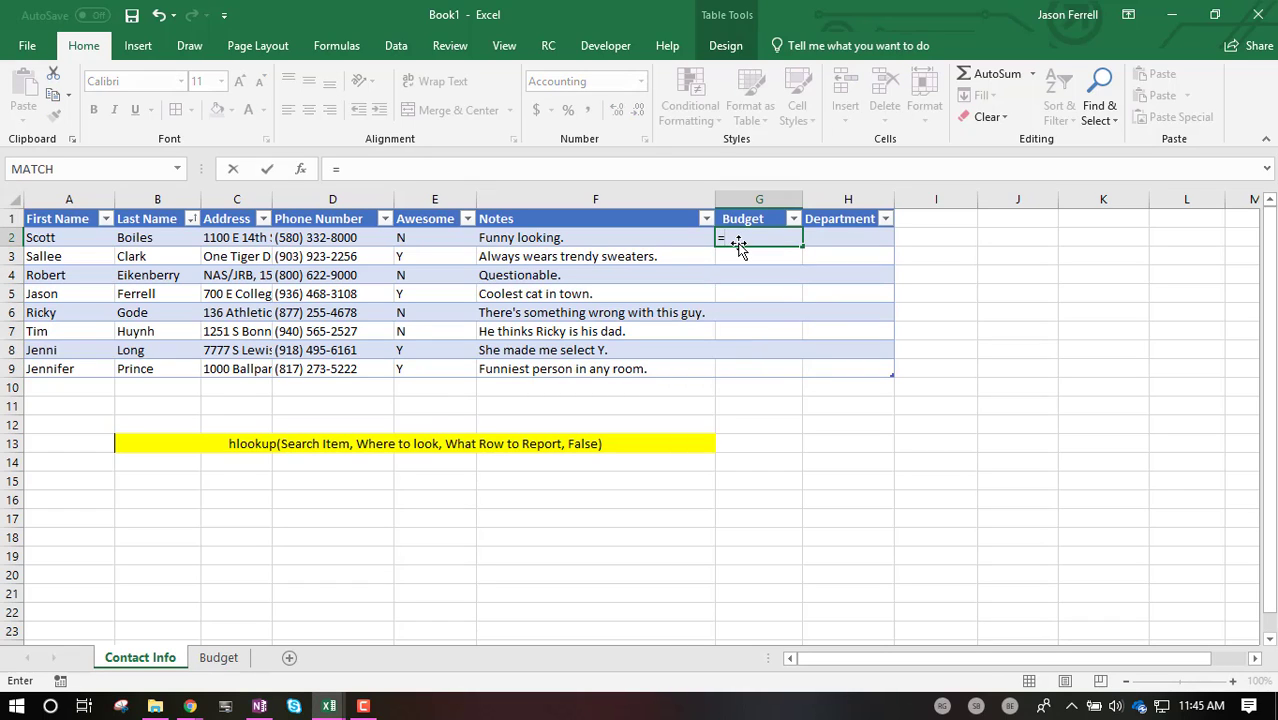
pyautogui.write('hlo')
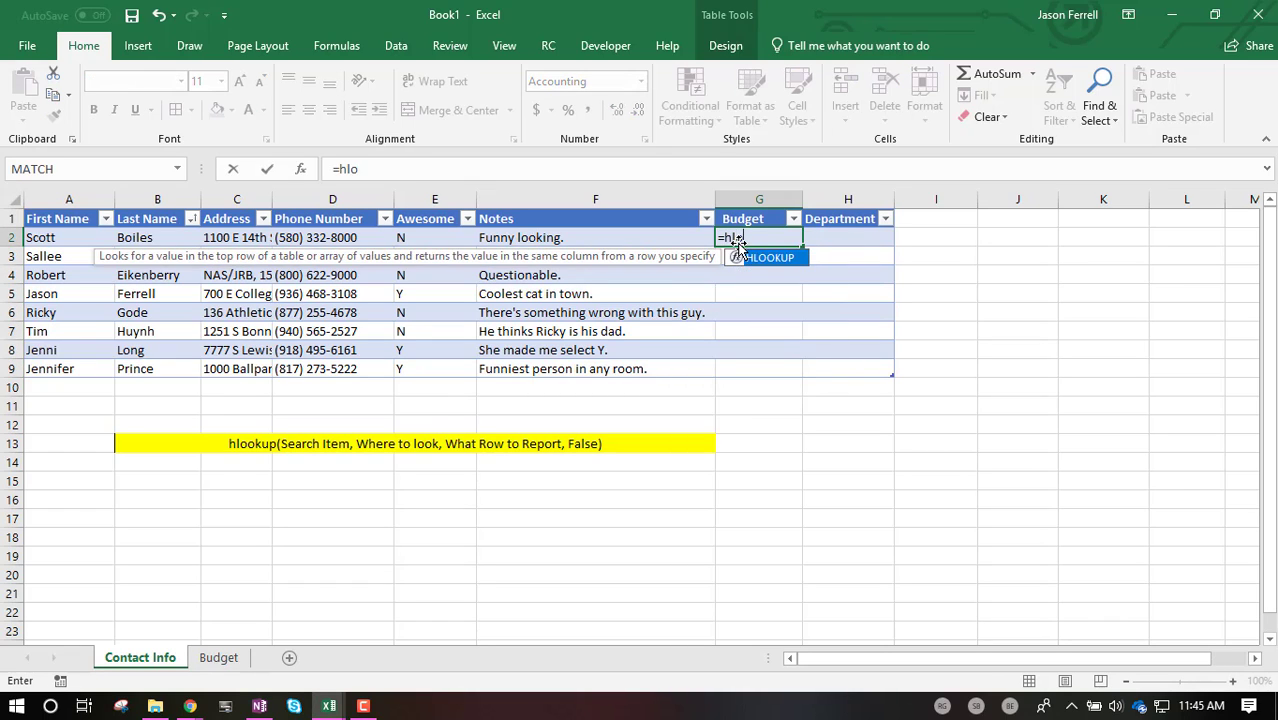
pyautogui.write('ok')
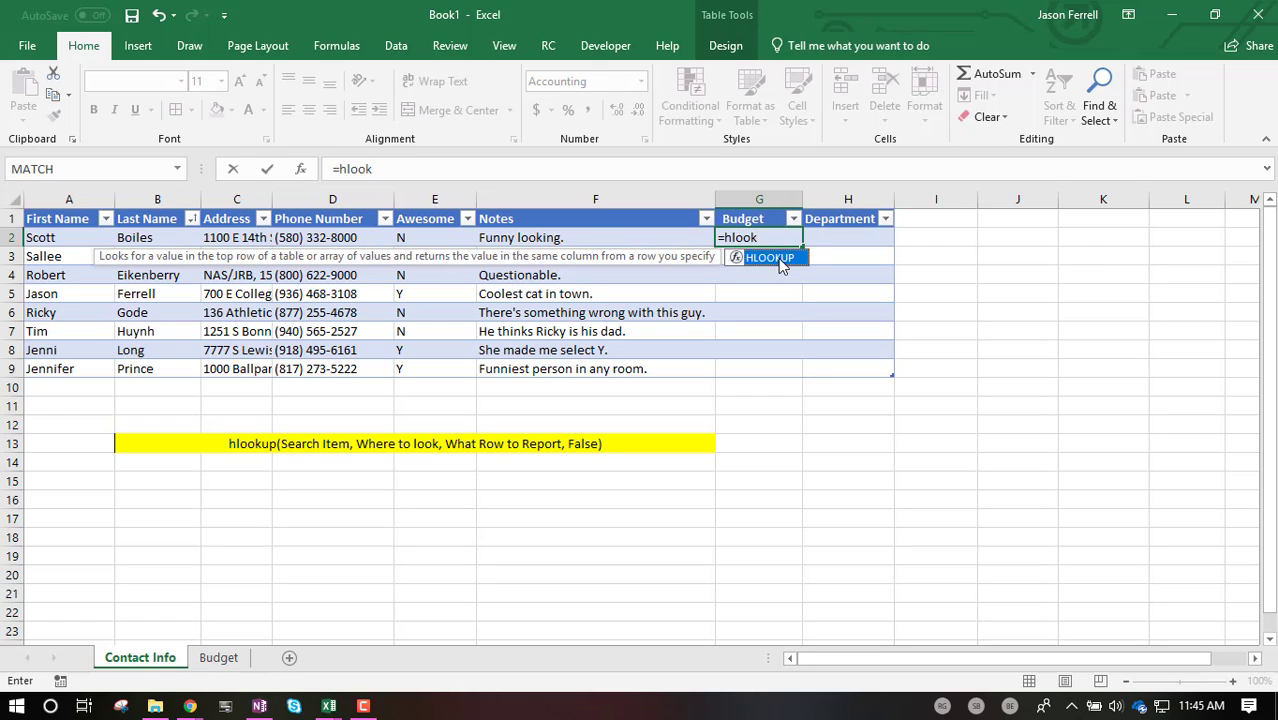
pyautogui.press('Tab')
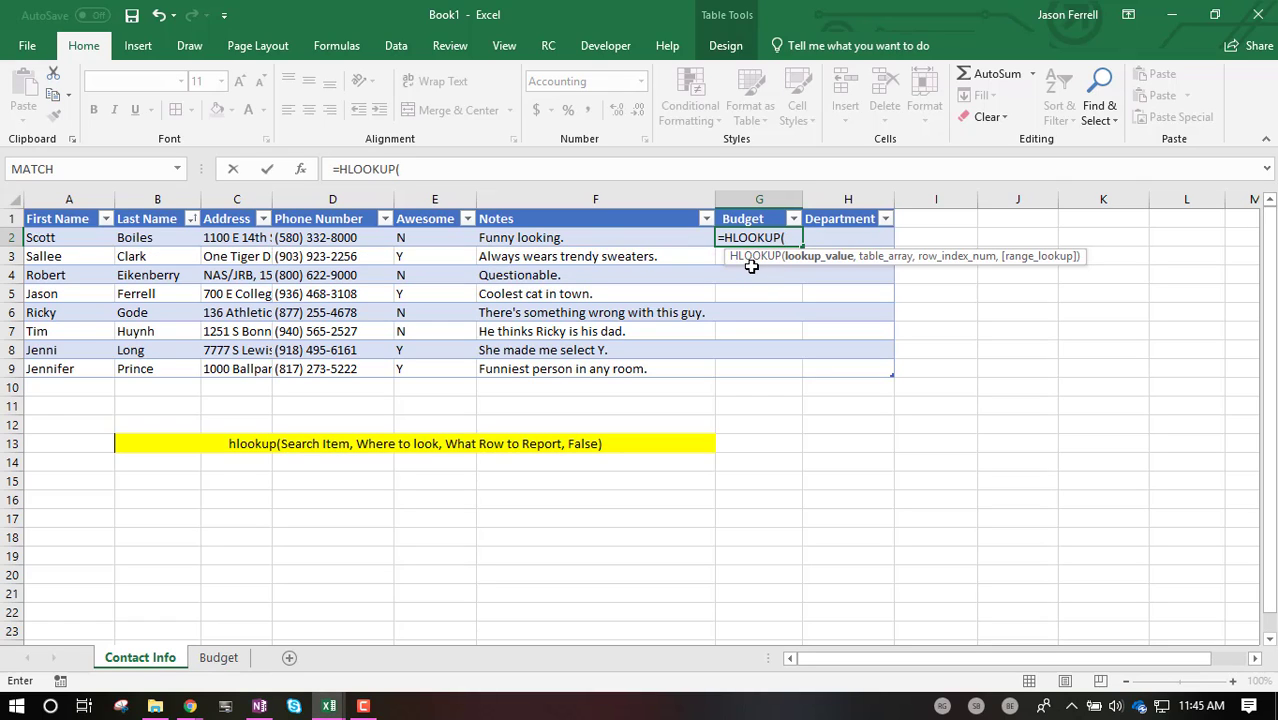
pyautogui.click(172, 237)
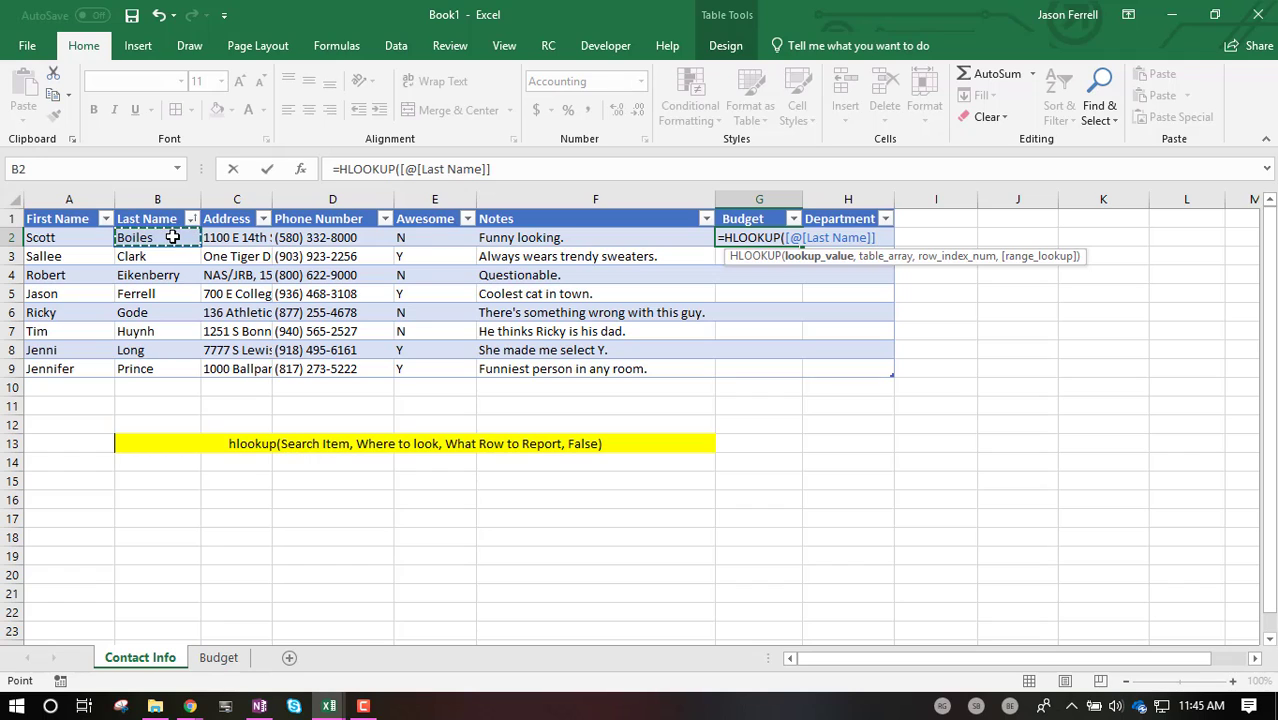
pyautogui.write(',')
# Step: Set the formula's table array to the whole DeptBudget2 table, F1:M3 on the Budget sheet
pyautogui.click(218, 658)
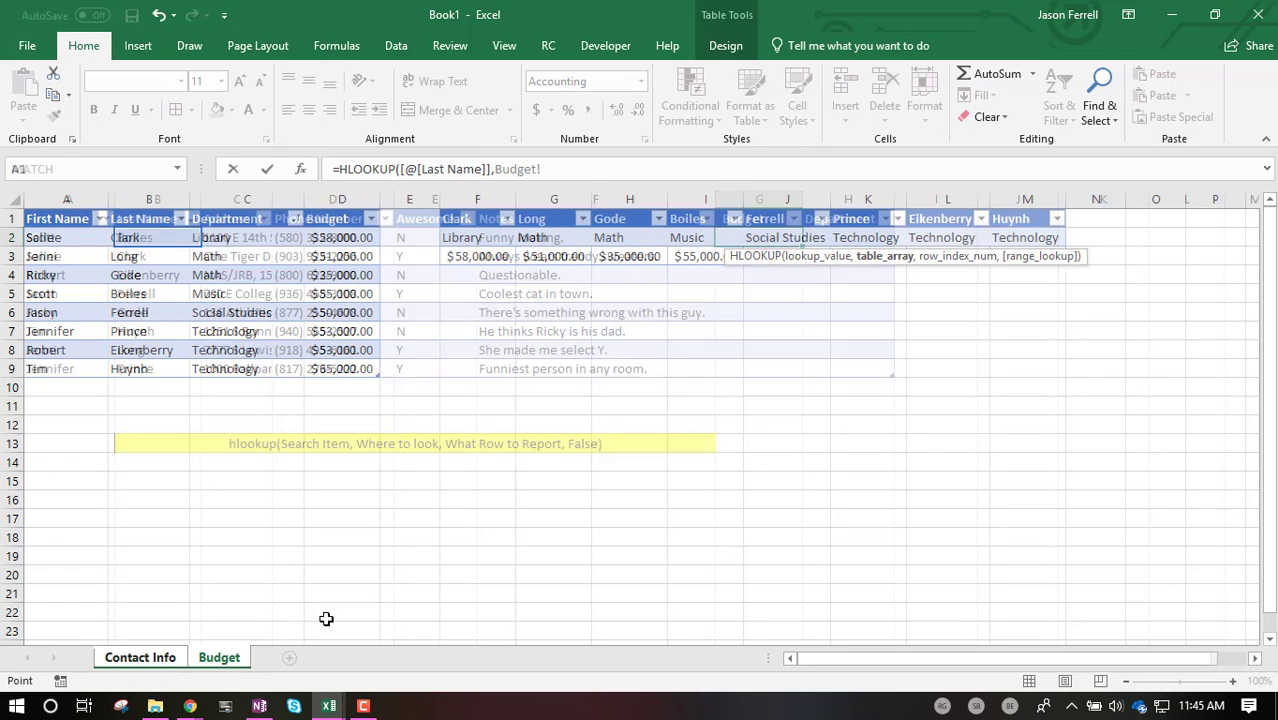
pyautogui.moveTo(464, 218); pyautogui.dragTo(1038, 258)
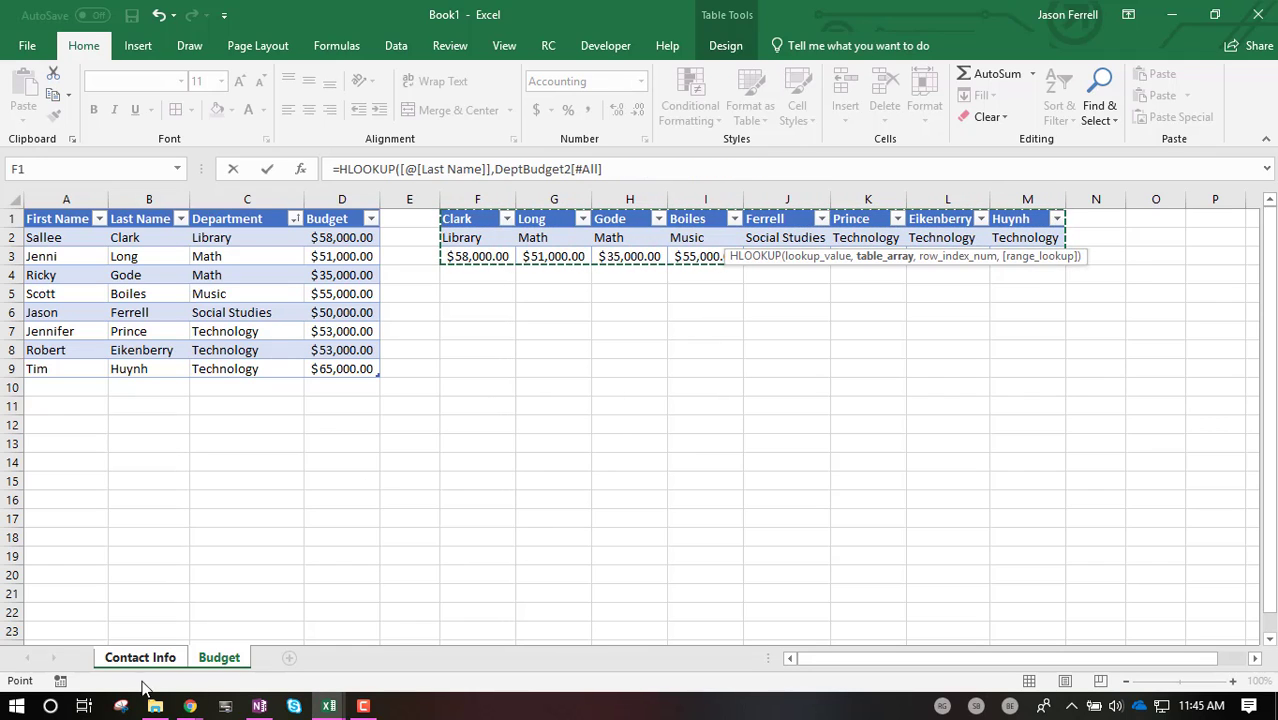
pyautogui.write(',')
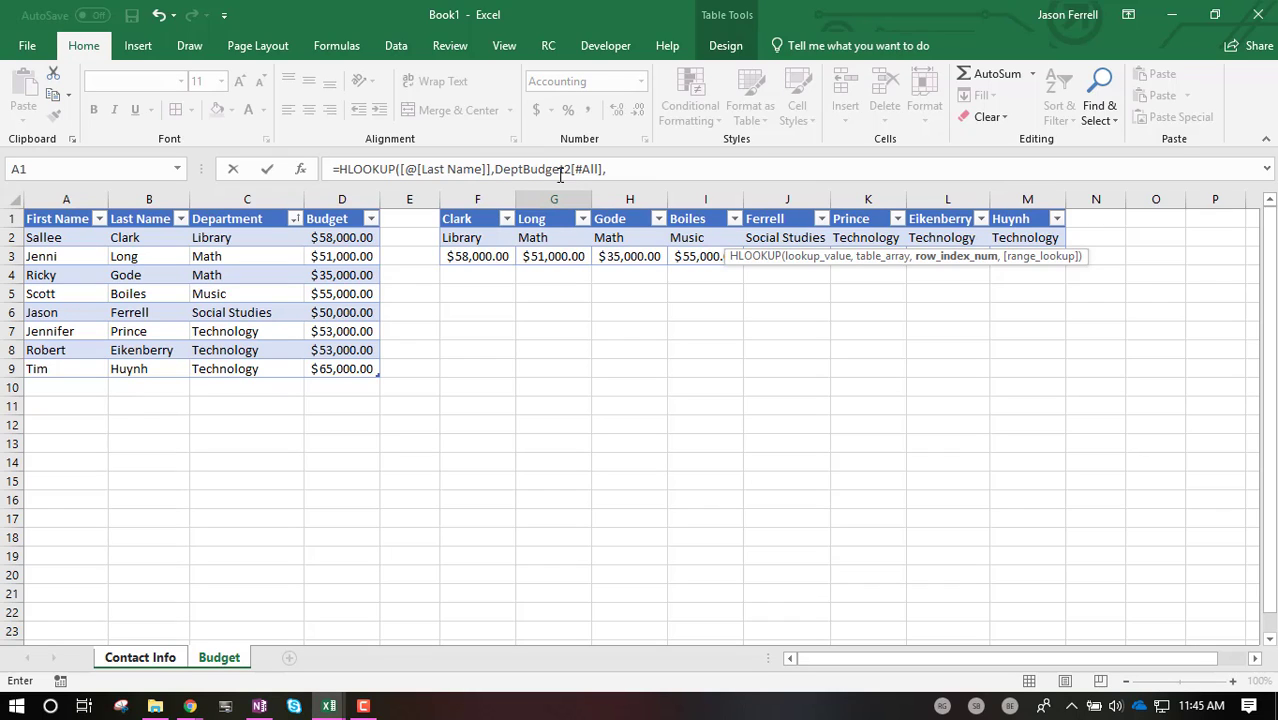
pyautogui.click(618, 169)
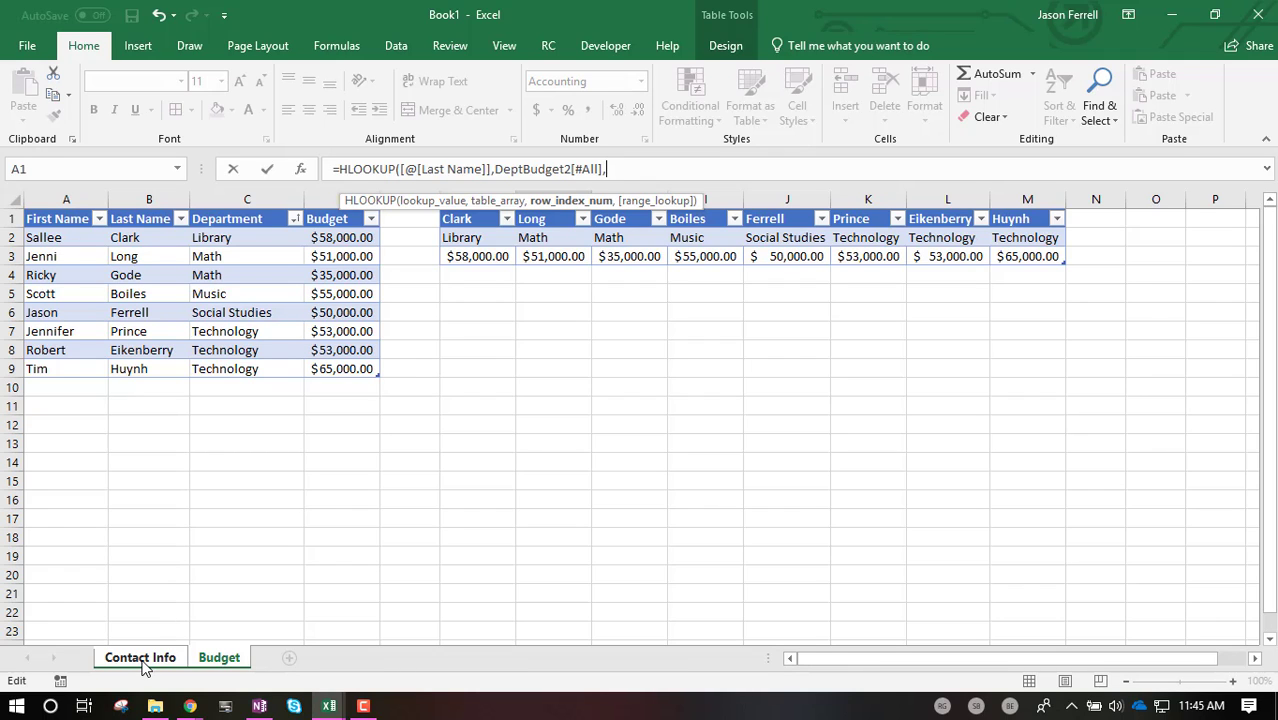
pyautogui.click(141, 660)
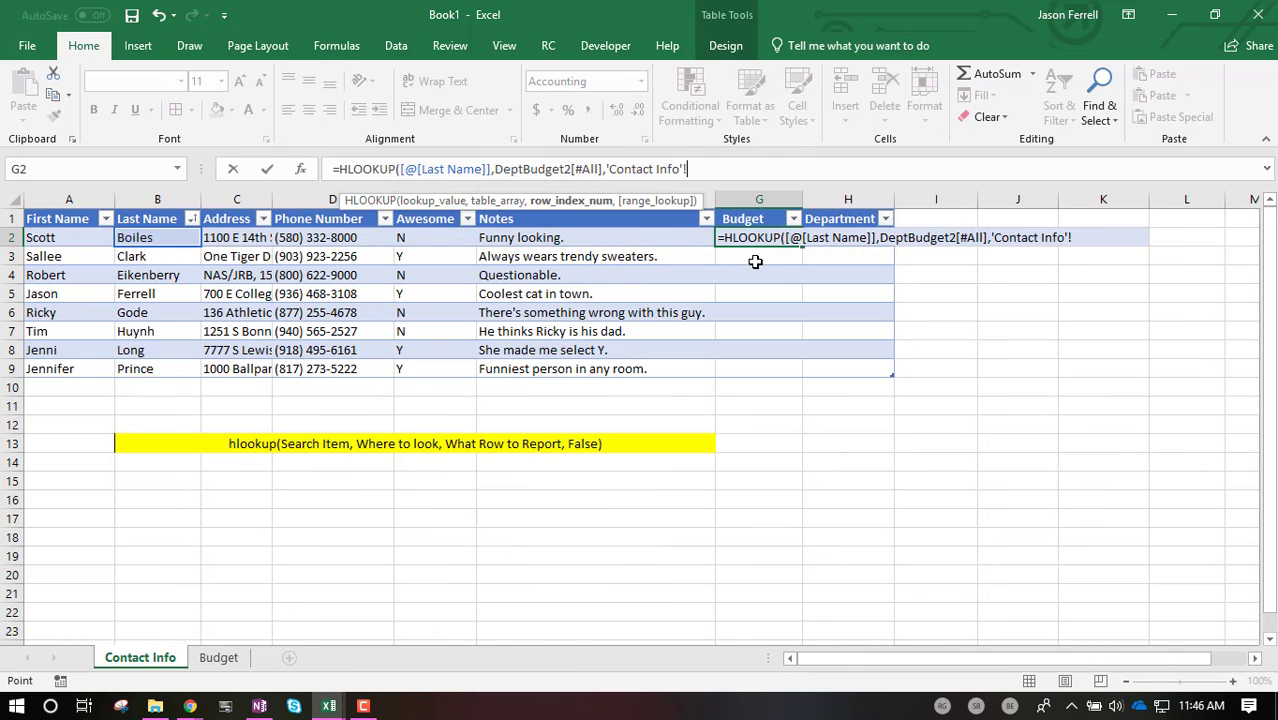
pyautogui.click(624, 170)
pyautogui.moveTo(702, 170); pyautogui.dragTo(622, 170)
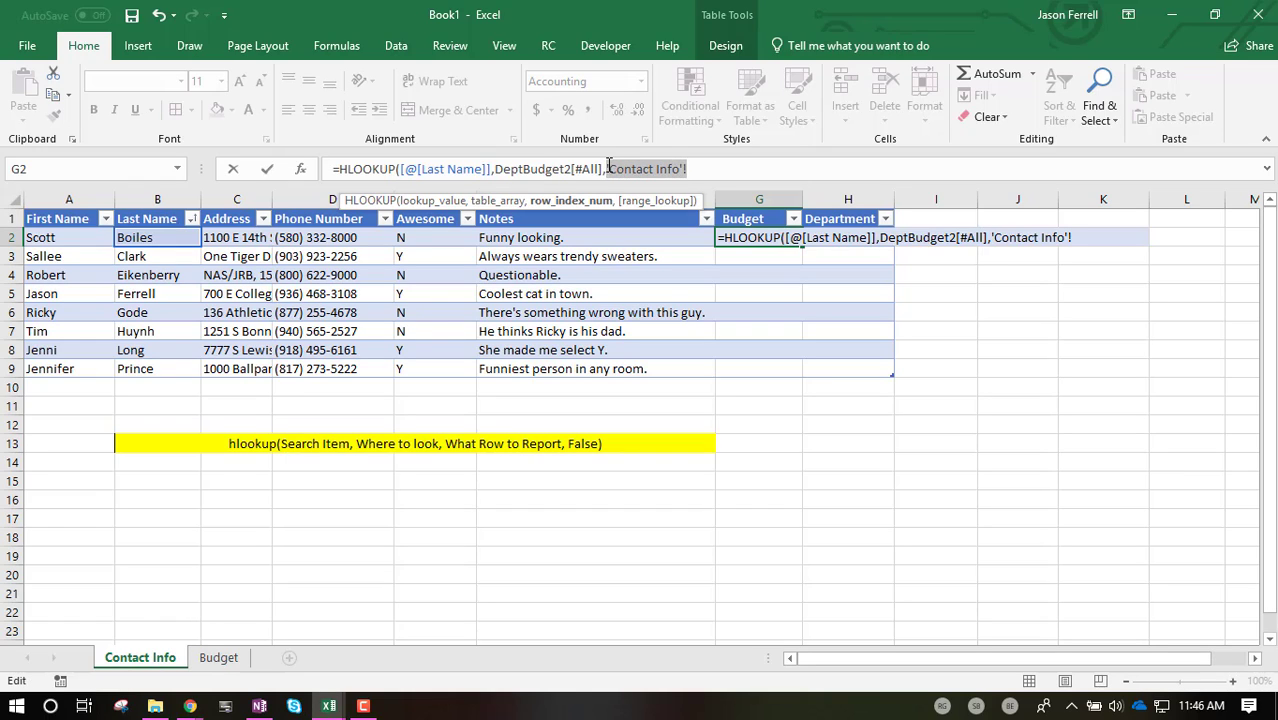
pyautogui.press('BackSpace')
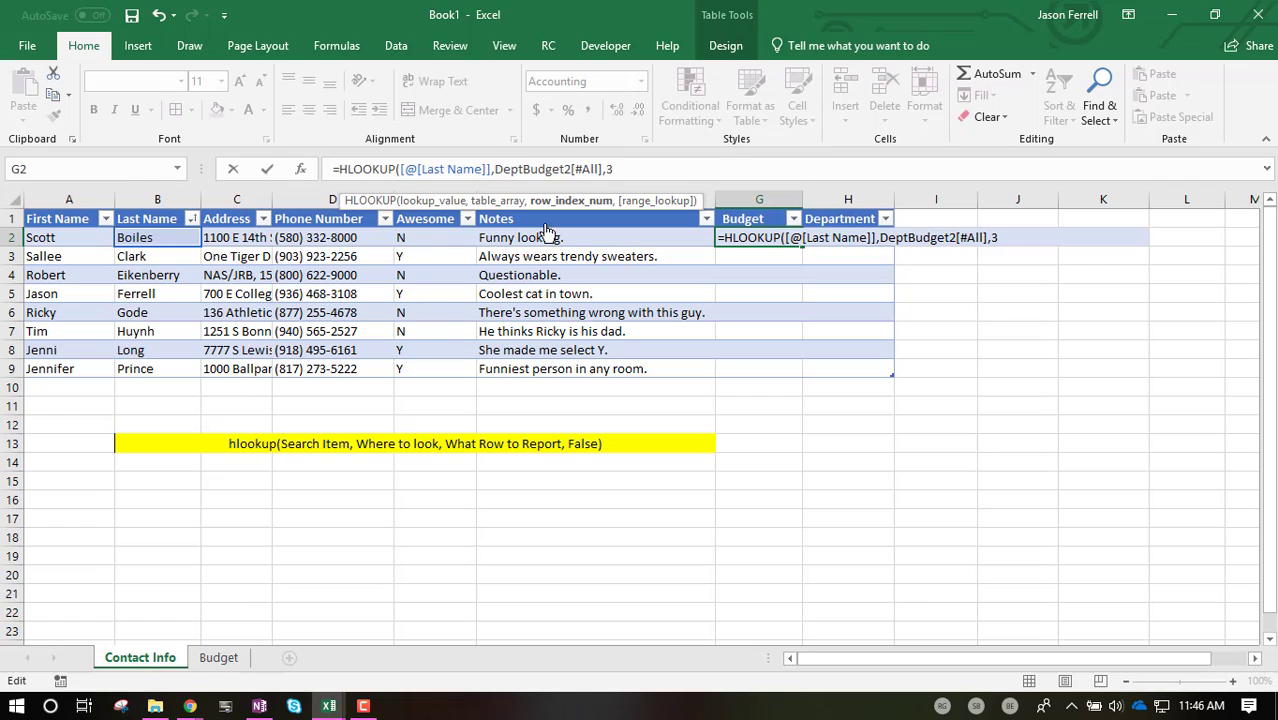
# Step: Complete the HLOOKUP formula in G2 with row index 3 and False for an exact match
pyautogui.write(',')
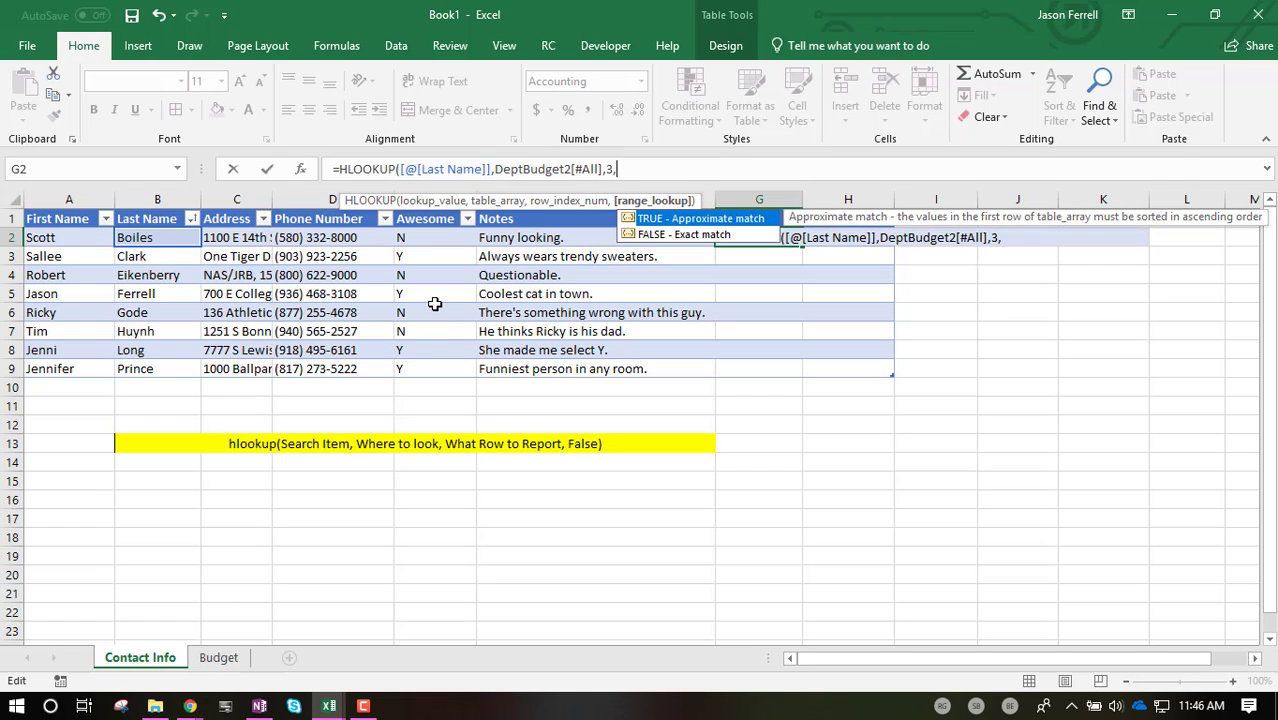
pyautogui.write('Fa')
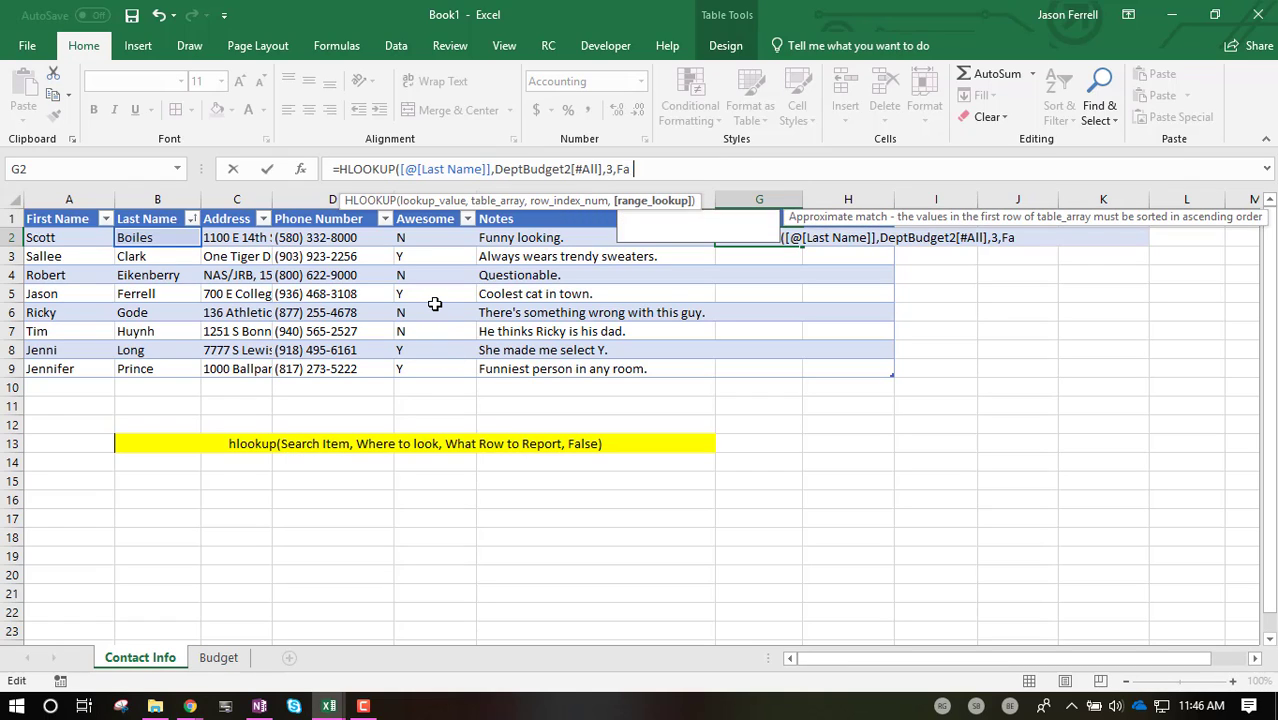
pyautogui.write('lse)')
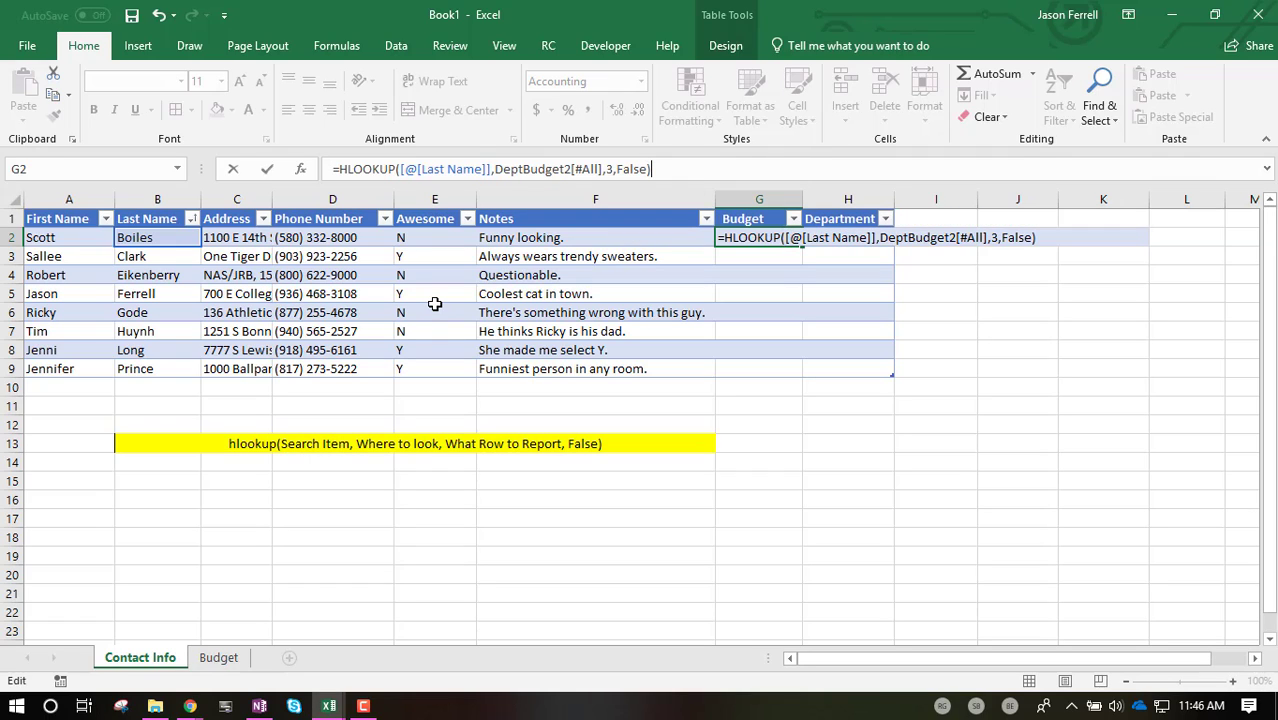
pyautogui.press('Return')
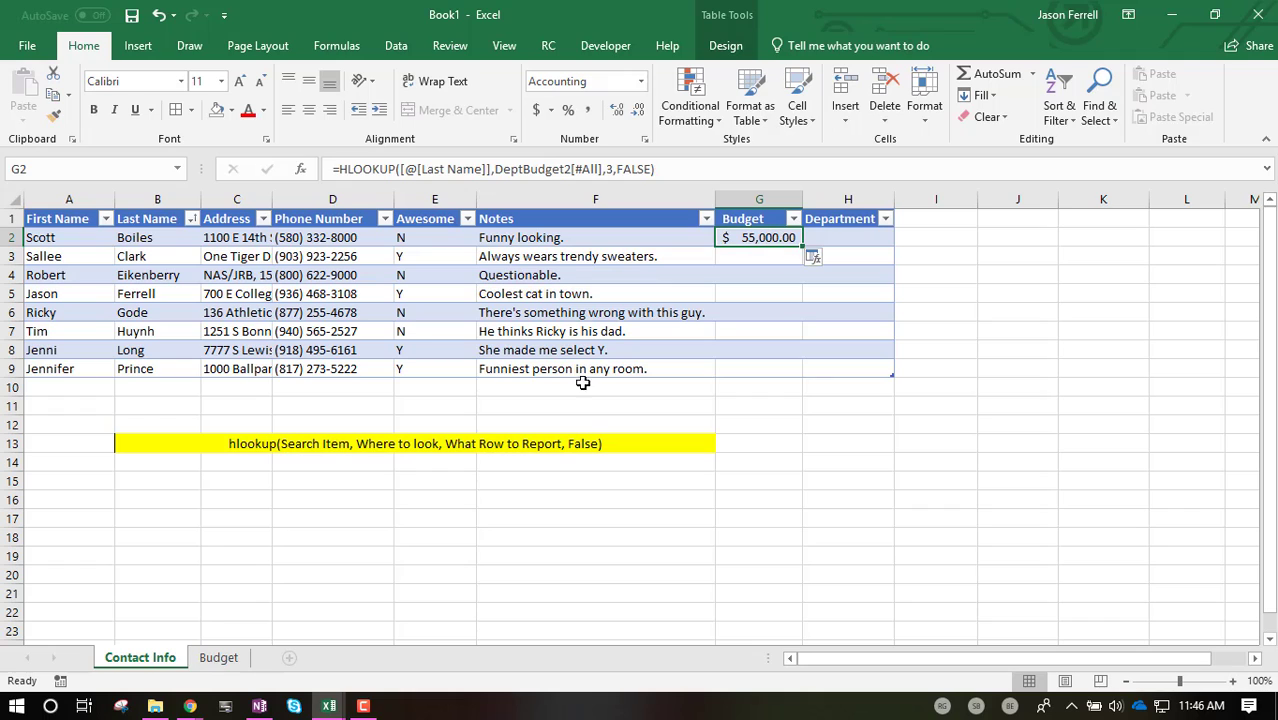
# Step: Check the G2 result against the horizontal table on the Budget sheet, and fill the formula down through G9
pyautogui.click(219, 657)
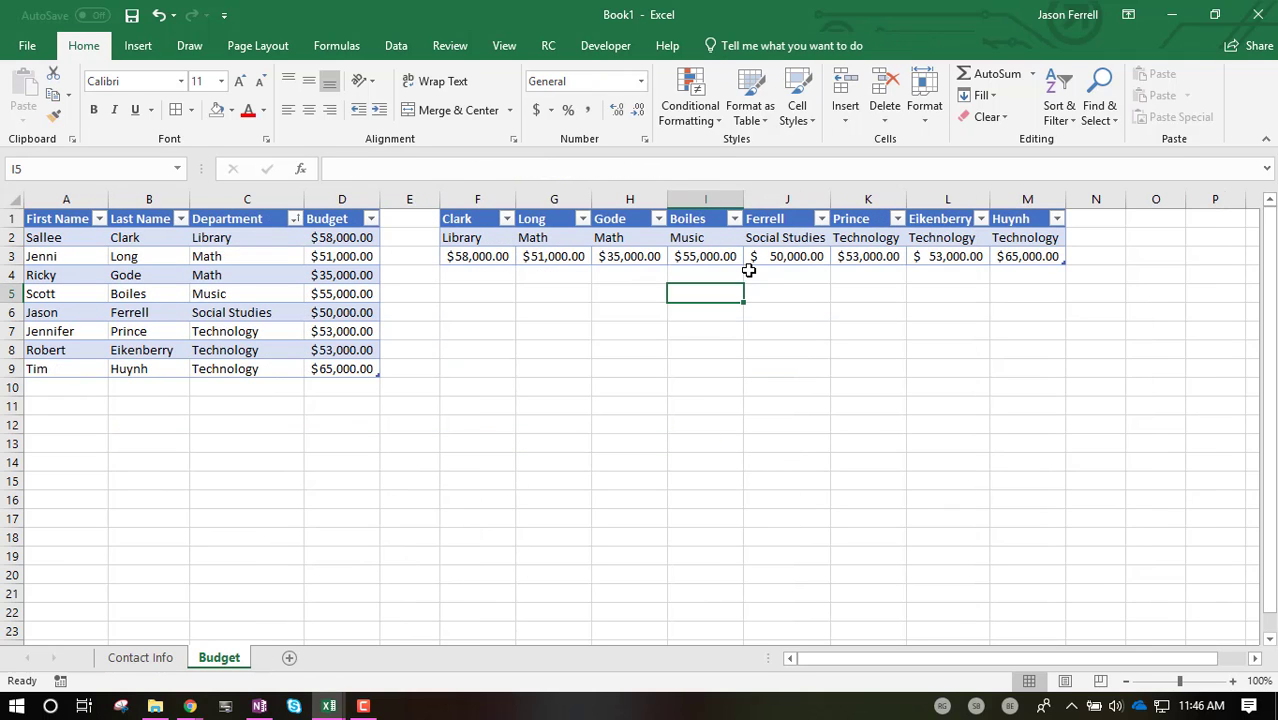
pyautogui.click(140, 657)
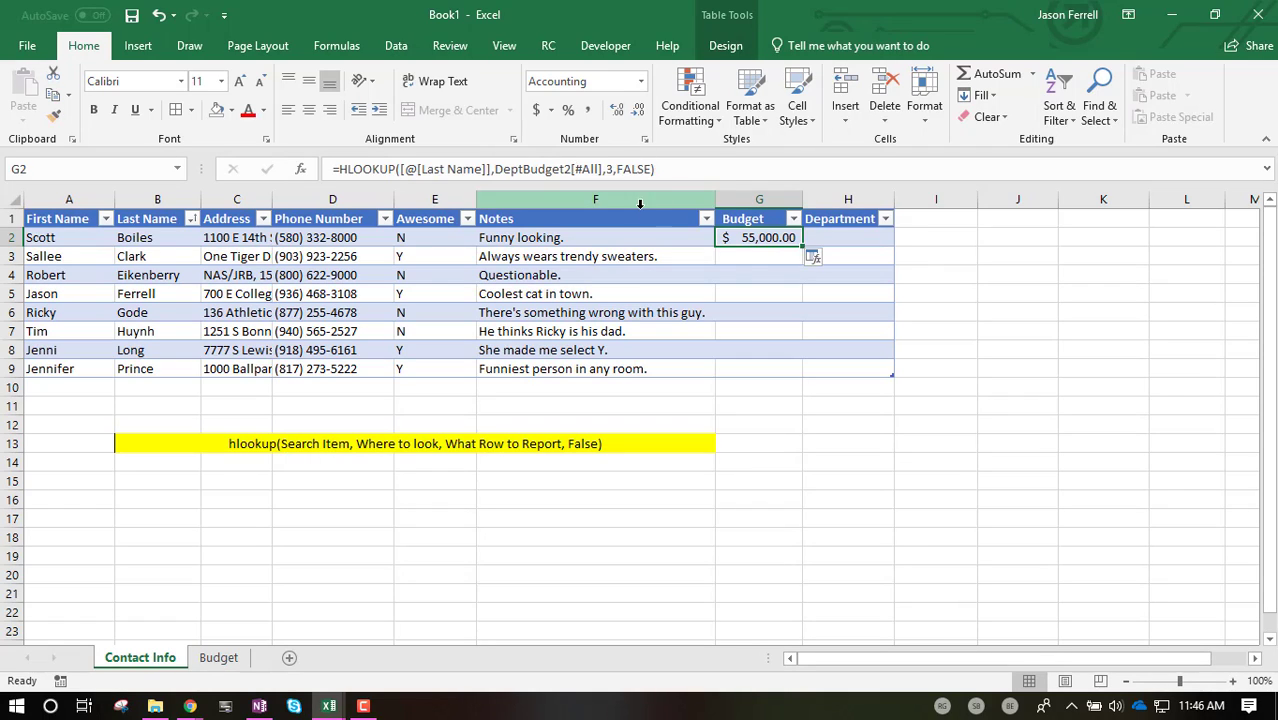
pyautogui.moveTo(801, 246); pyautogui.dragTo(803, 379)
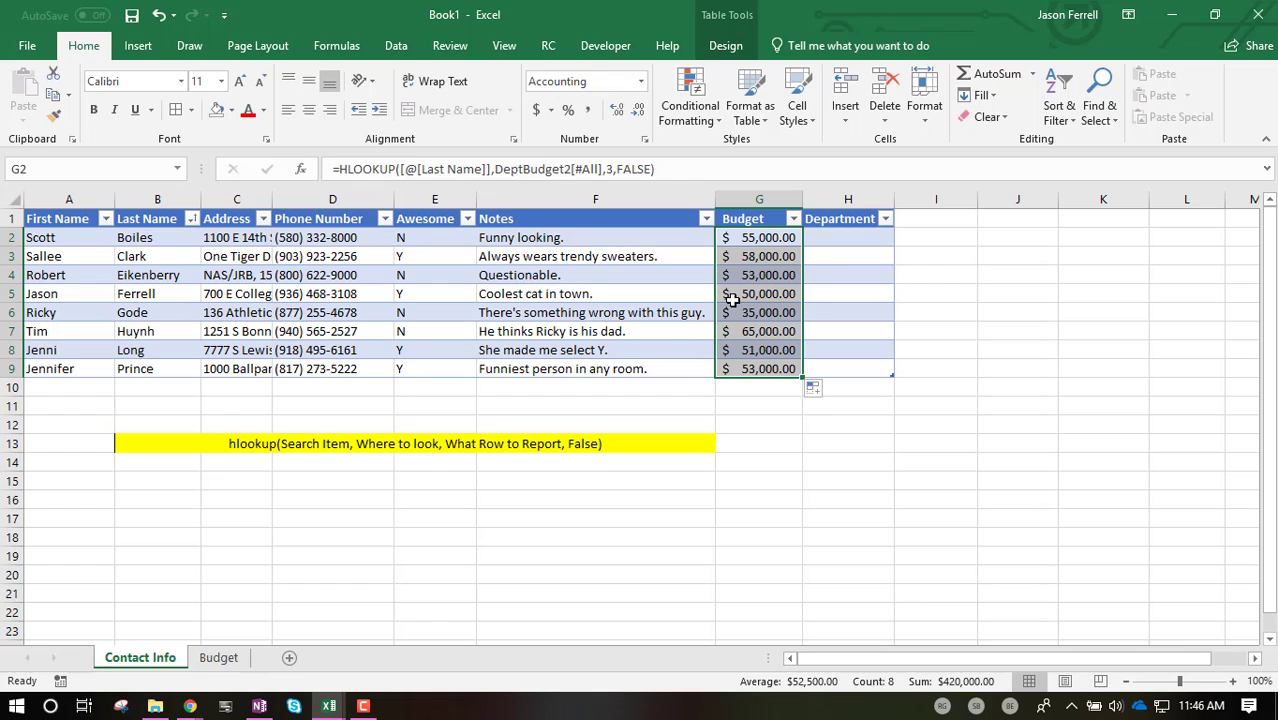
# Step: Start an HLOOKUP formula in Department cell H2 of the Contact Info sheet
pyautogui.click(835, 238)
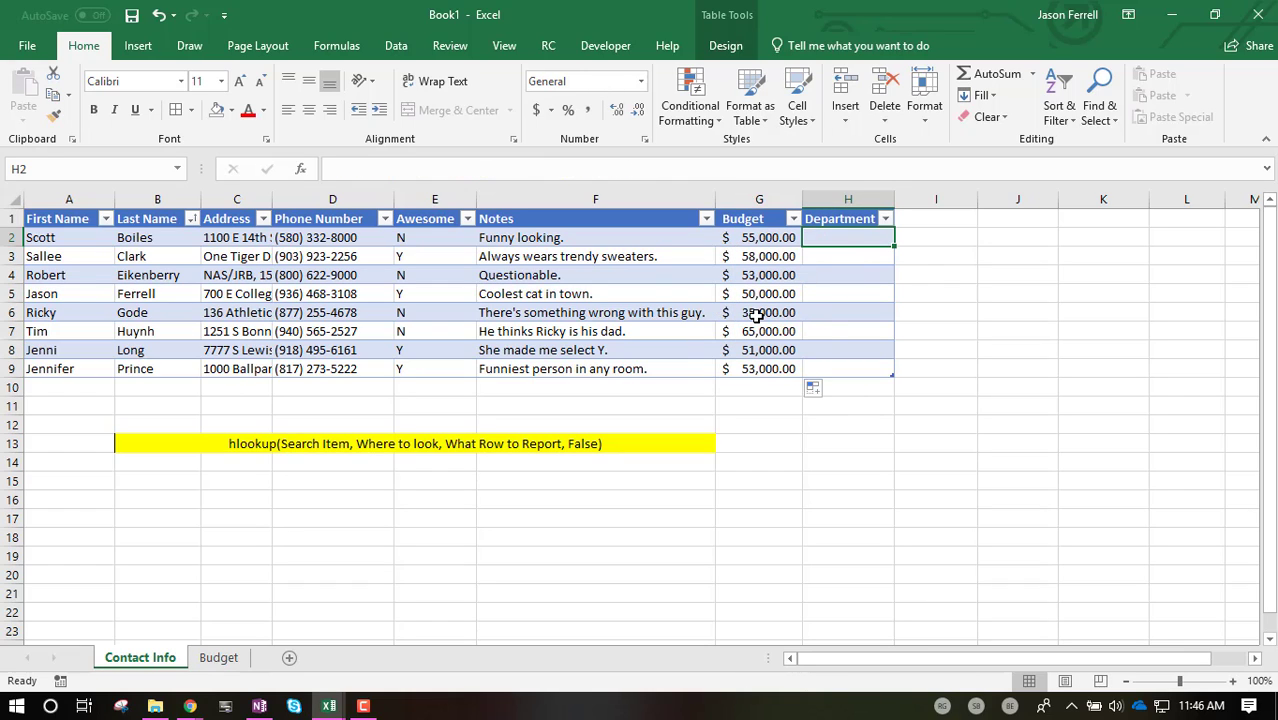
pyautogui.write('=hl')
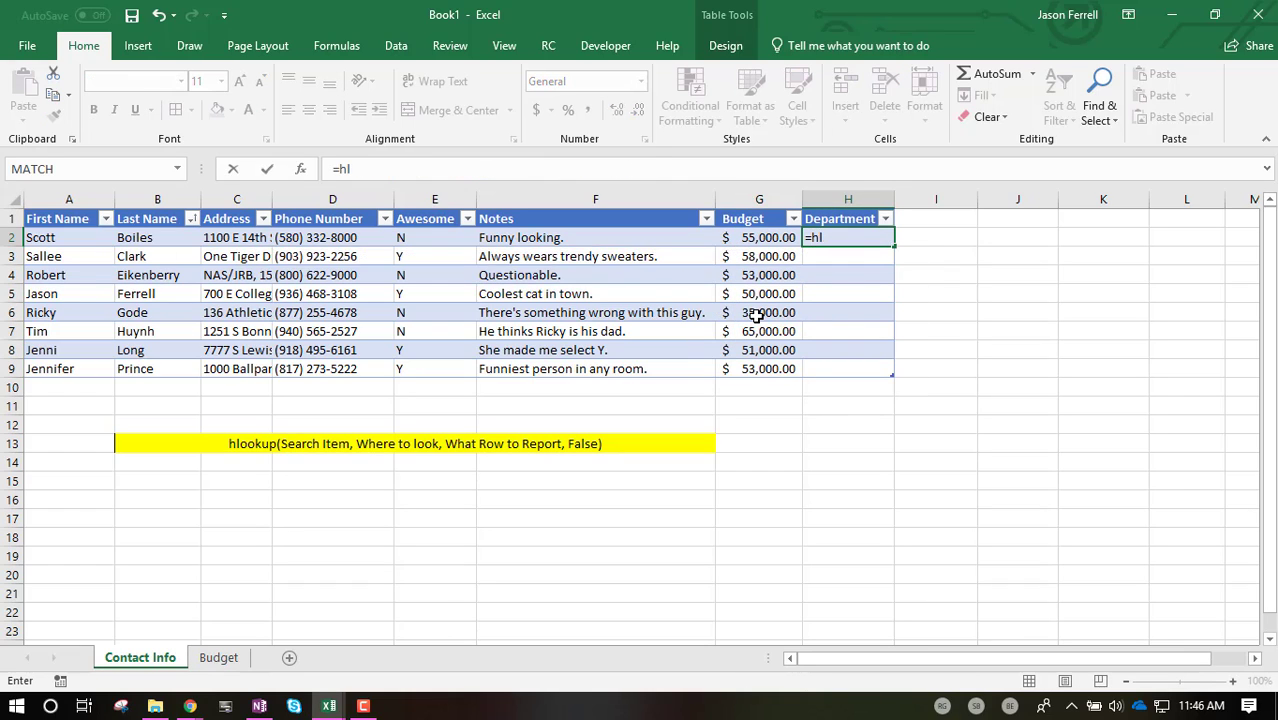
pyautogui.write('ookup')
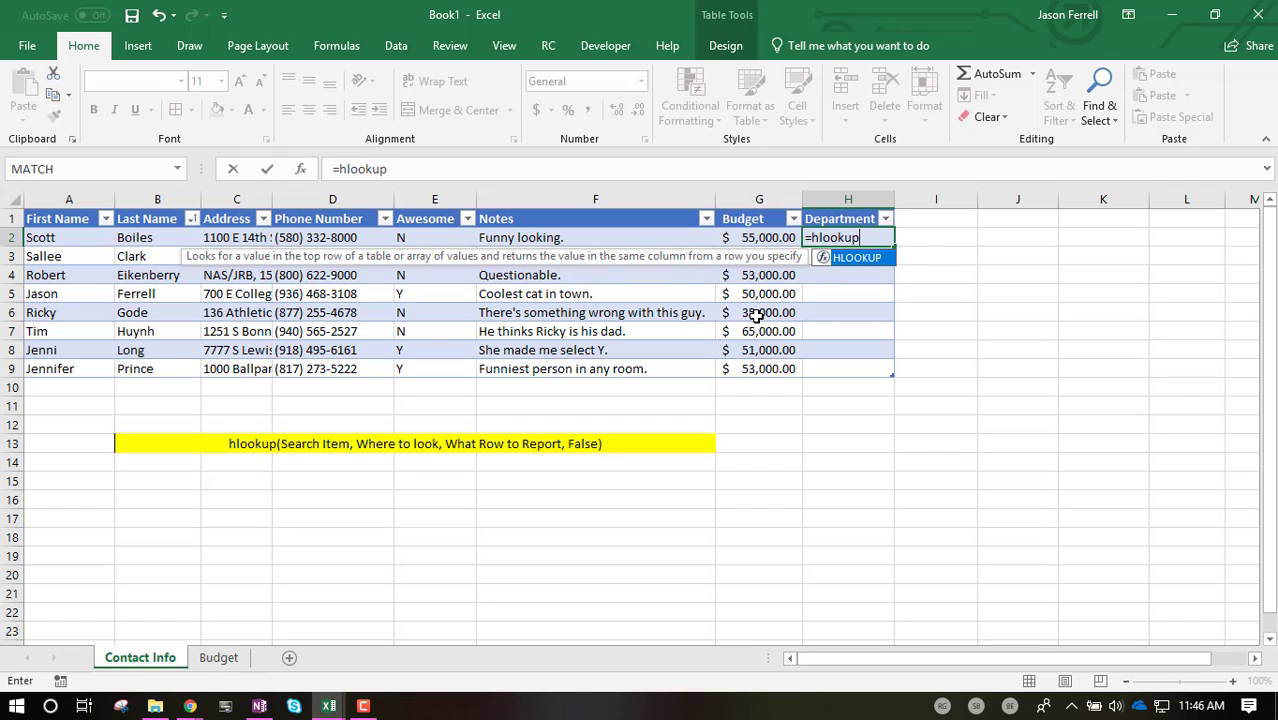
pyautogui.write('(')
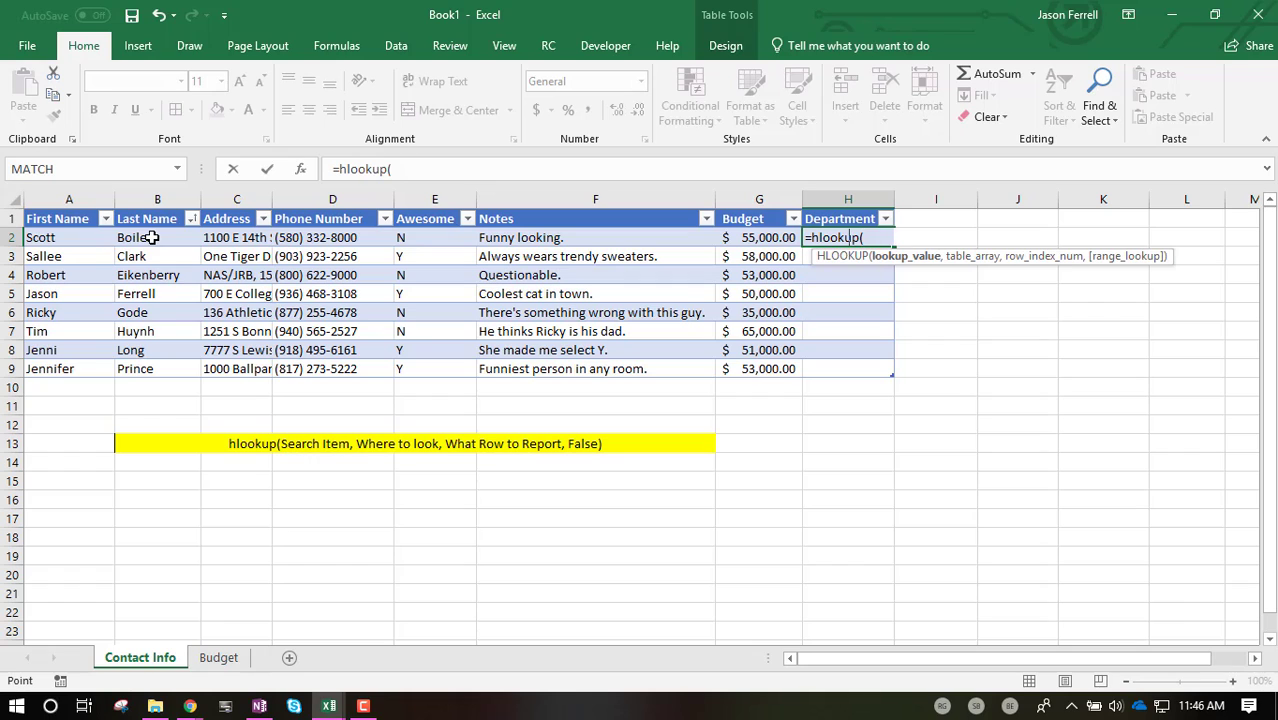
pyautogui.click(145, 237)
pyautogui.click(220, 658)
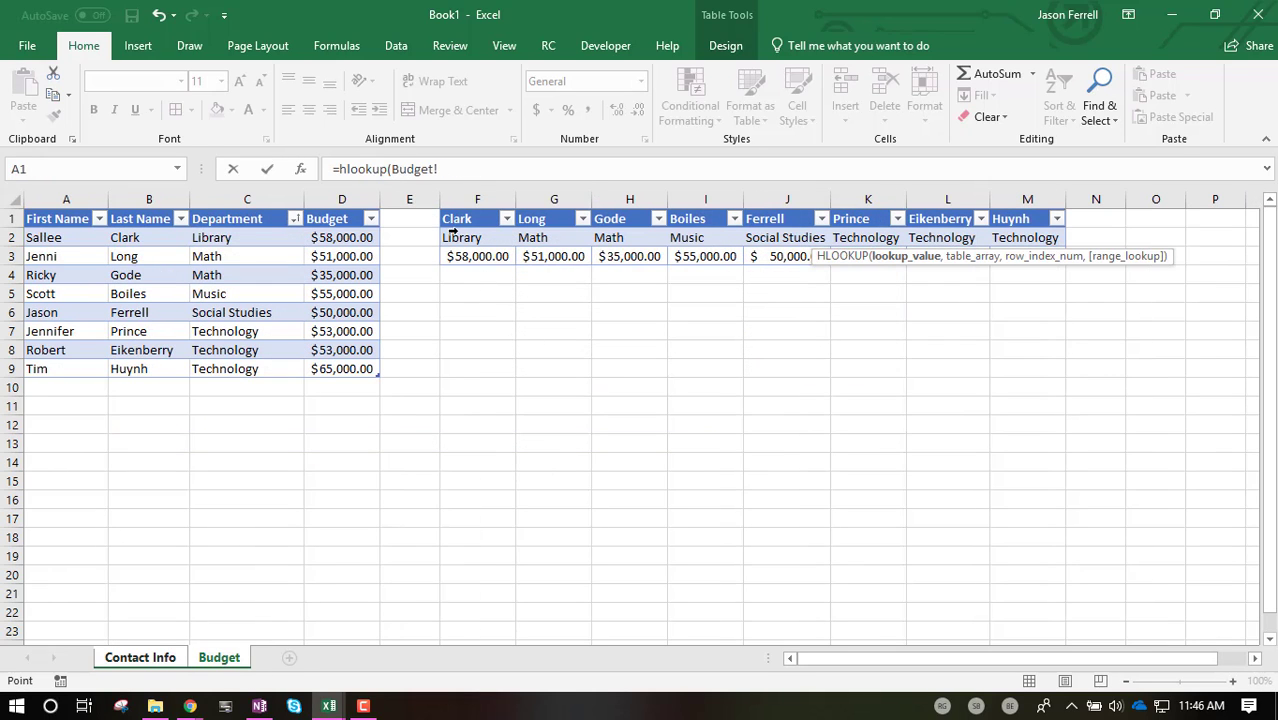
pyautogui.moveTo(472, 218); pyautogui.dragTo(1019, 251)
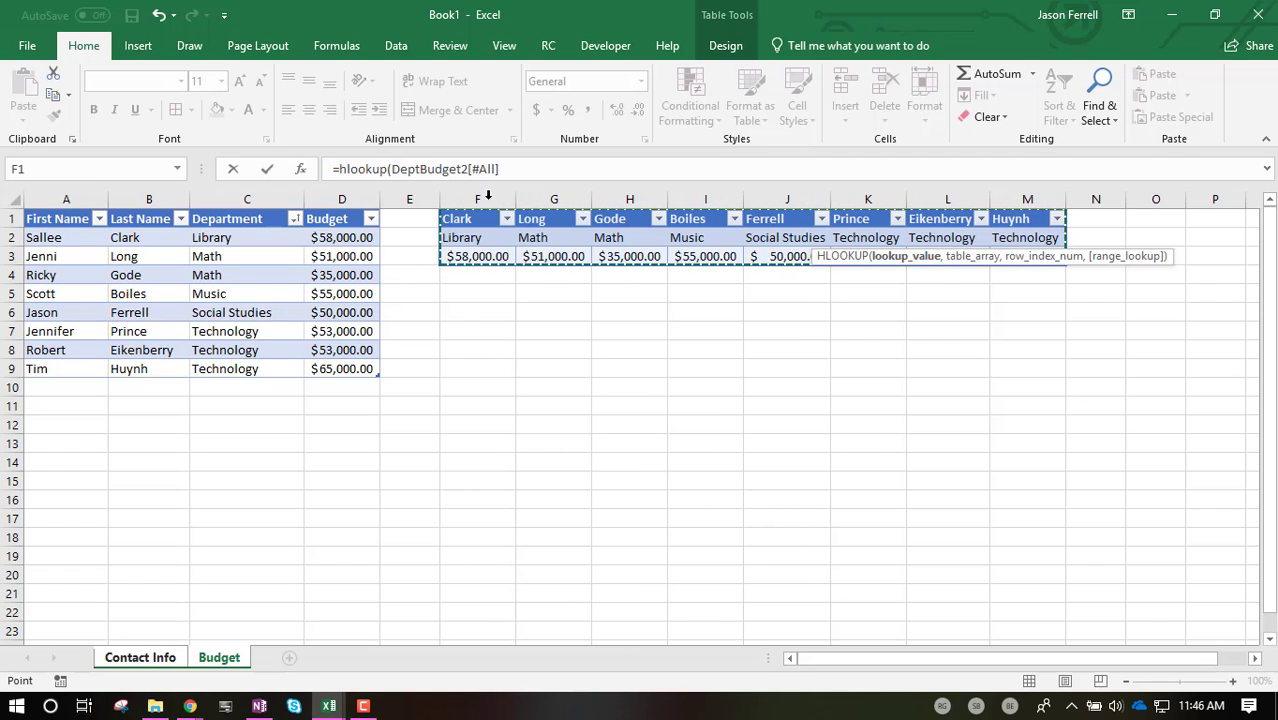
pyautogui.click(162, 660)
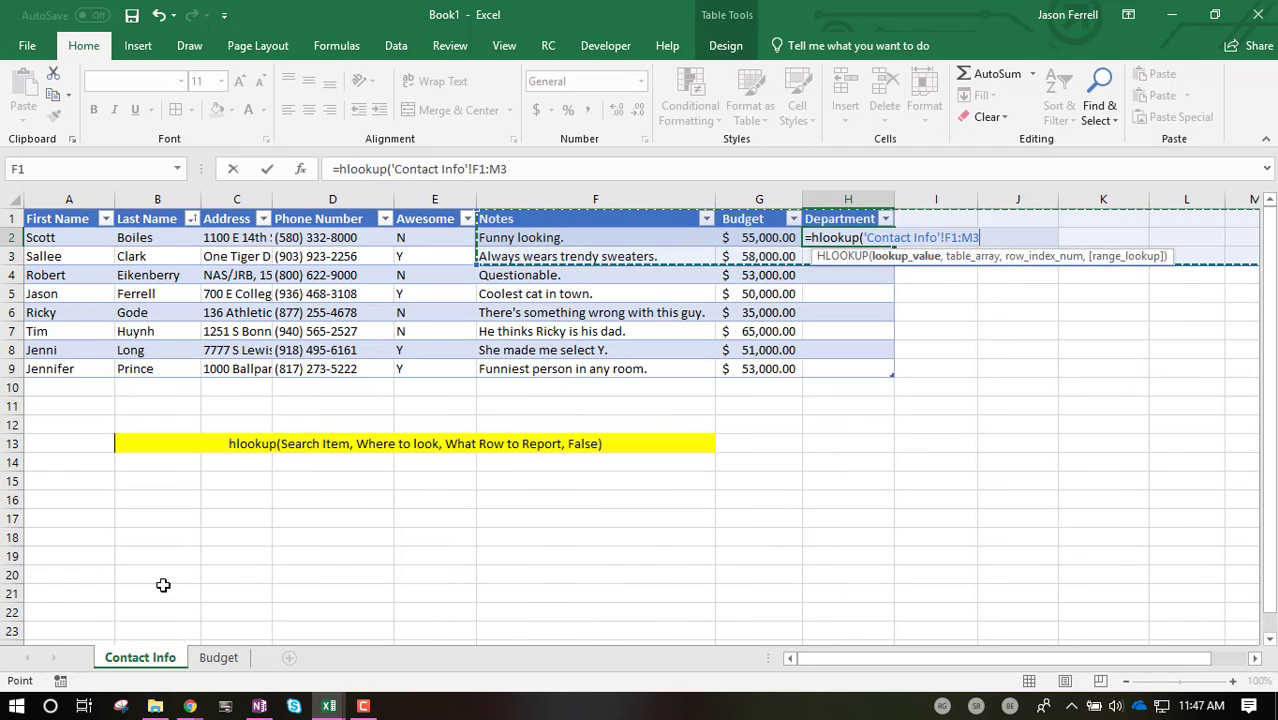
pyautogui.moveTo(514, 169); pyautogui.dragTo(392, 175)
pyautogui.press('BackSpace')
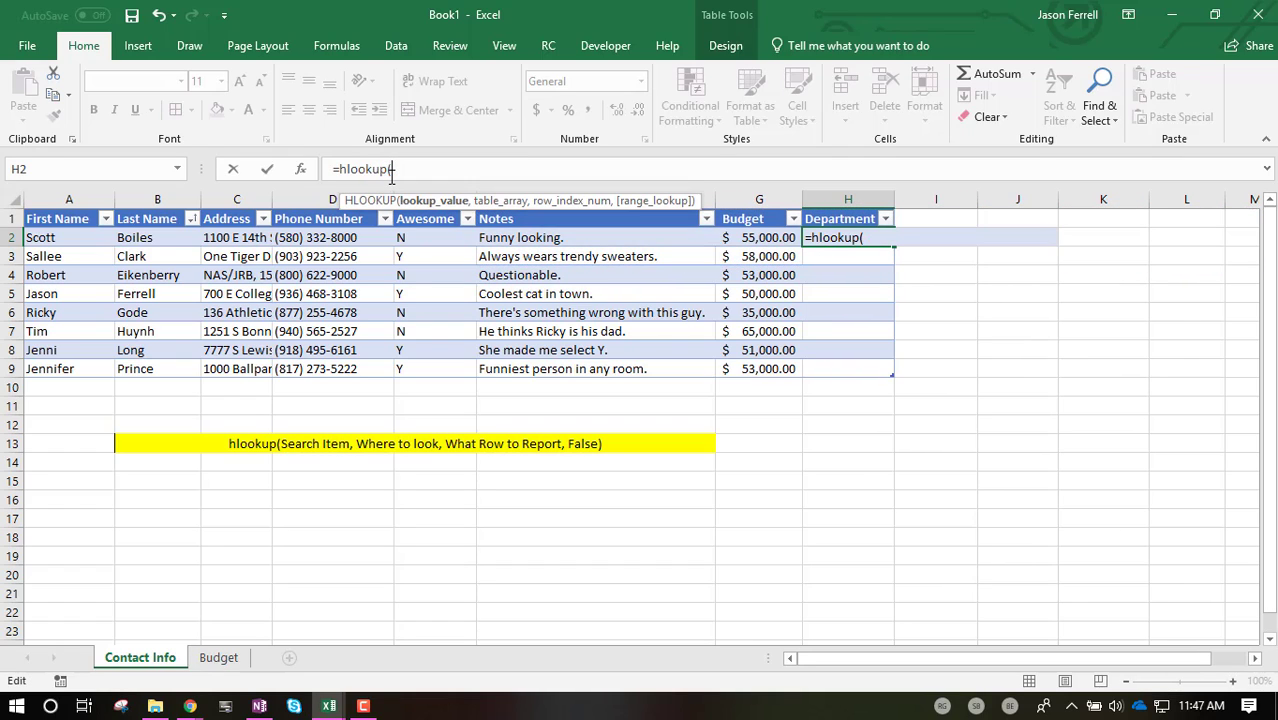
# Step: Use the row's Last Name as the H2 formula's lookup value and the whole DeptBudget2 table as its table array
pyautogui.click(126, 242)
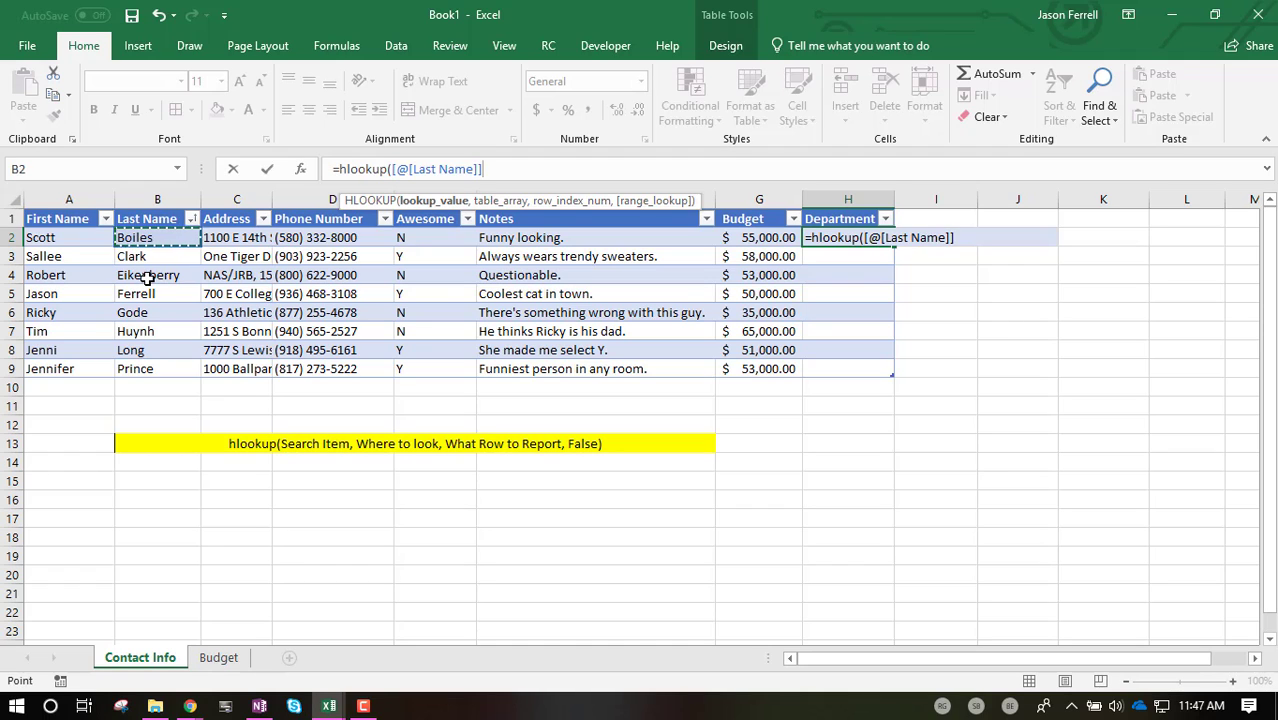
pyautogui.write(',')
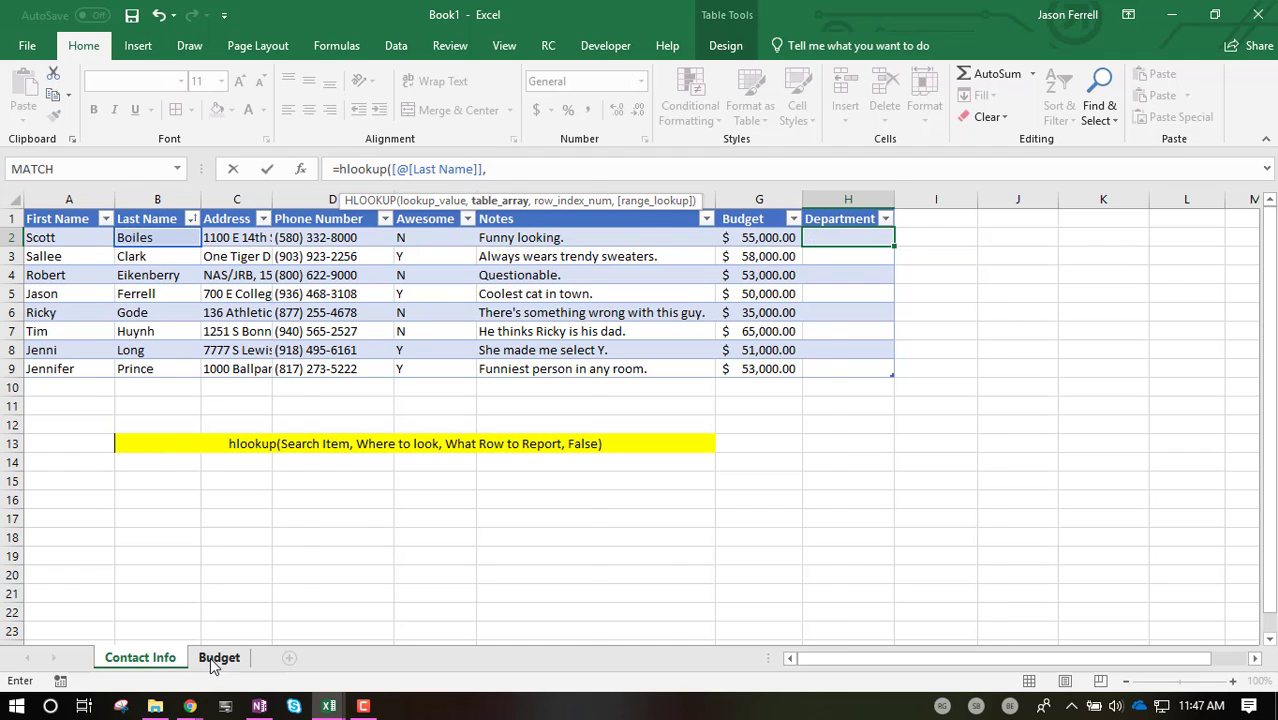
pyautogui.click(219, 659)
pyautogui.moveTo(462, 220); pyautogui.dragTo(1037, 256)
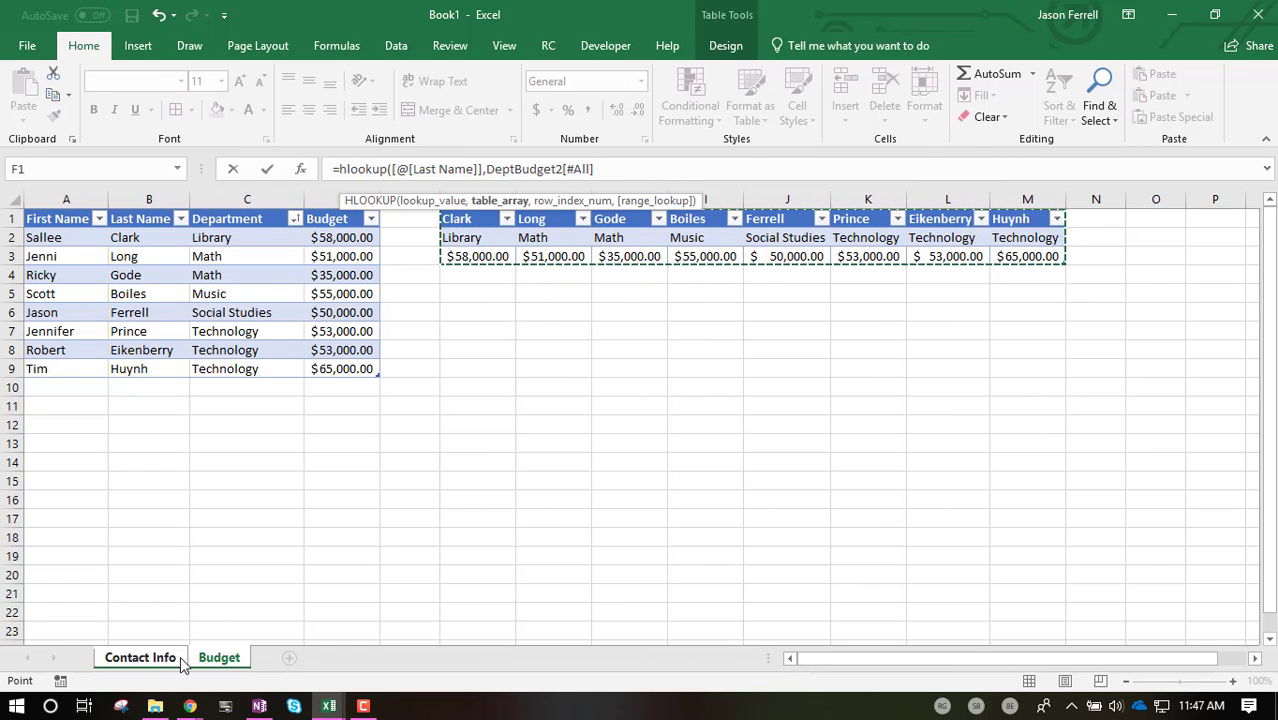
pyautogui.write(',')
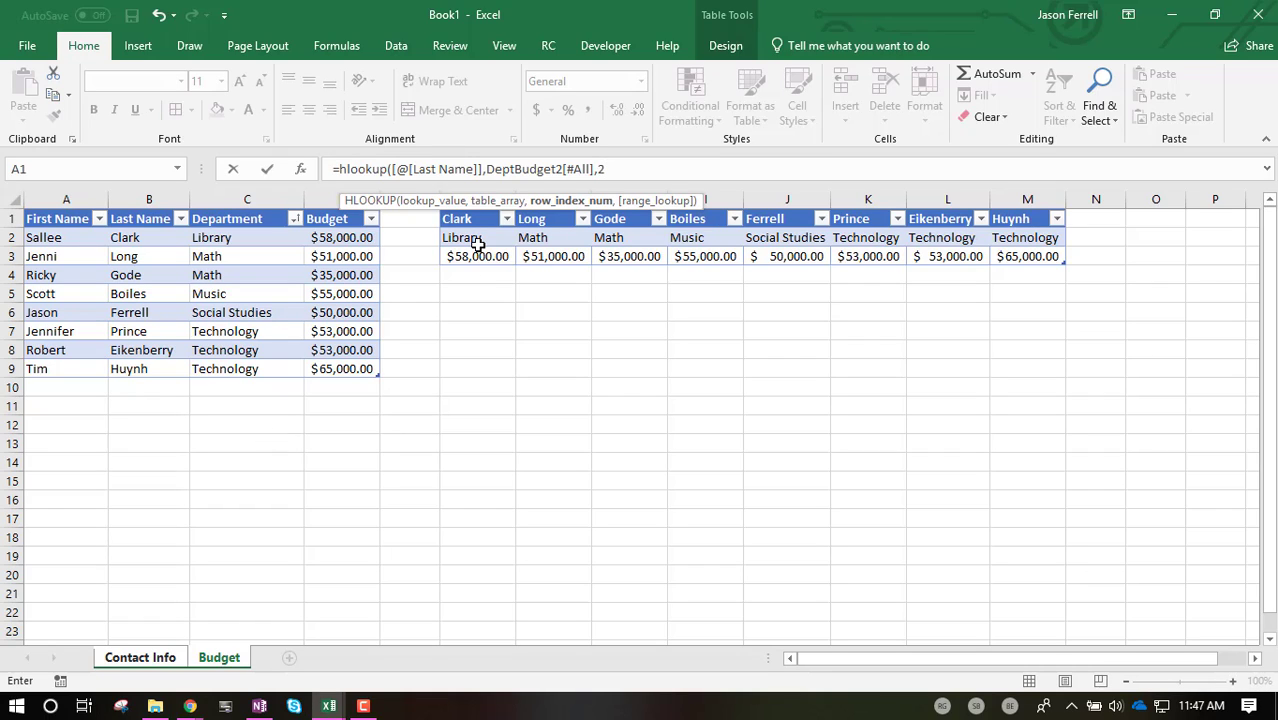
# Step: Complete the Department formula in H2 with row index 2 and False for an exact match
pyautogui.write('2,Fals')
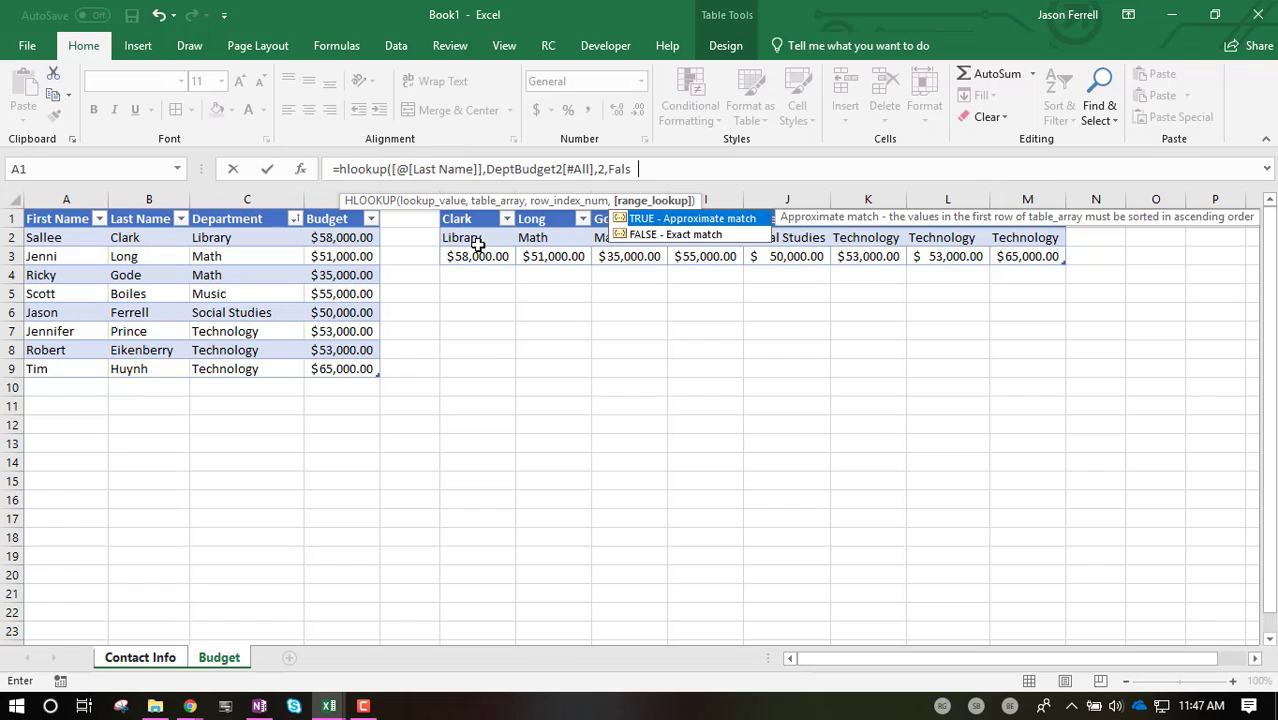
pyautogui.write('e)')
pyautogui.press('Return')
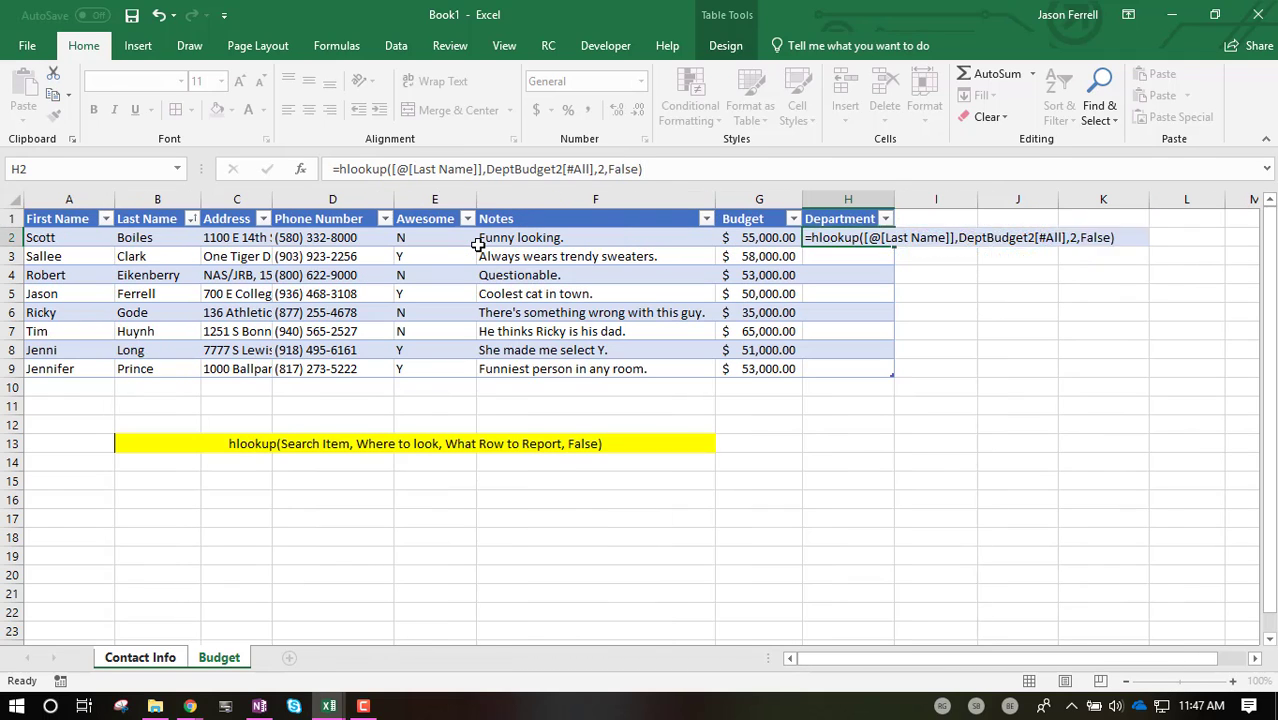
# Step: Fill the Department formula from H2 down through H9
pyautogui.click(848, 240)
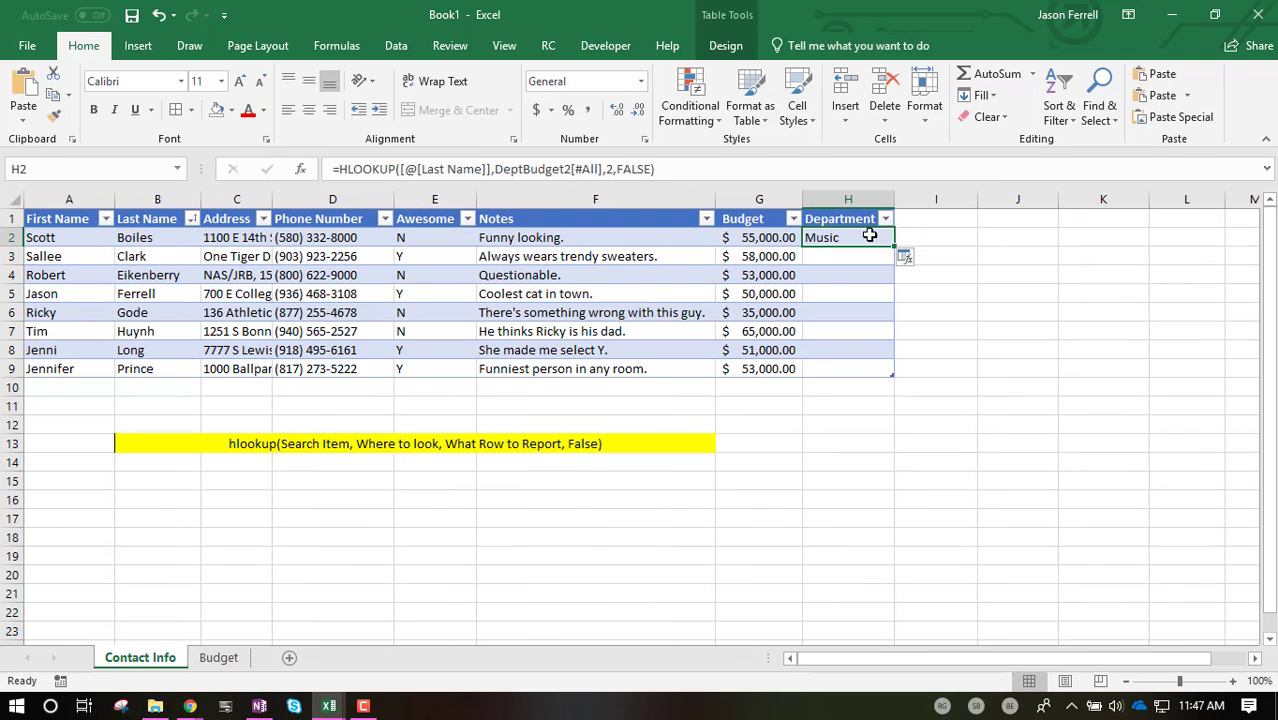
pyautogui.moveTo(894, 246); pyautogui.dragTo(894, 378)
pyautogui.click(815, 400)
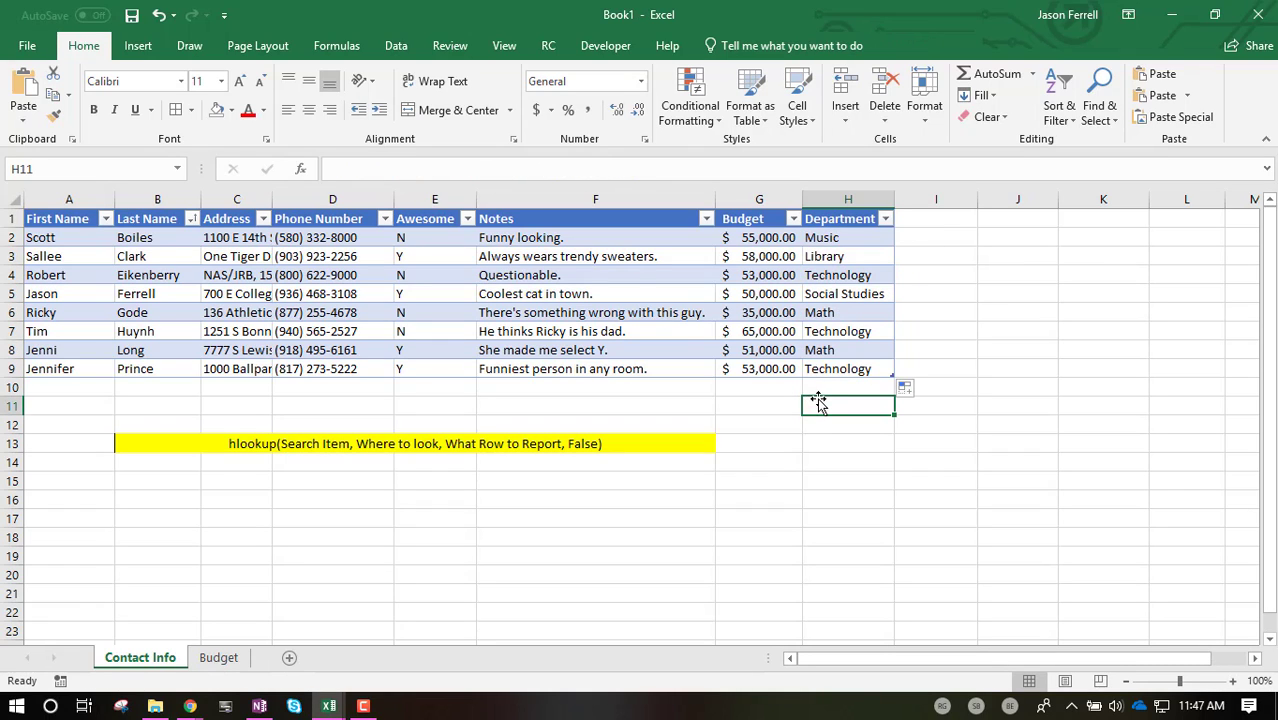